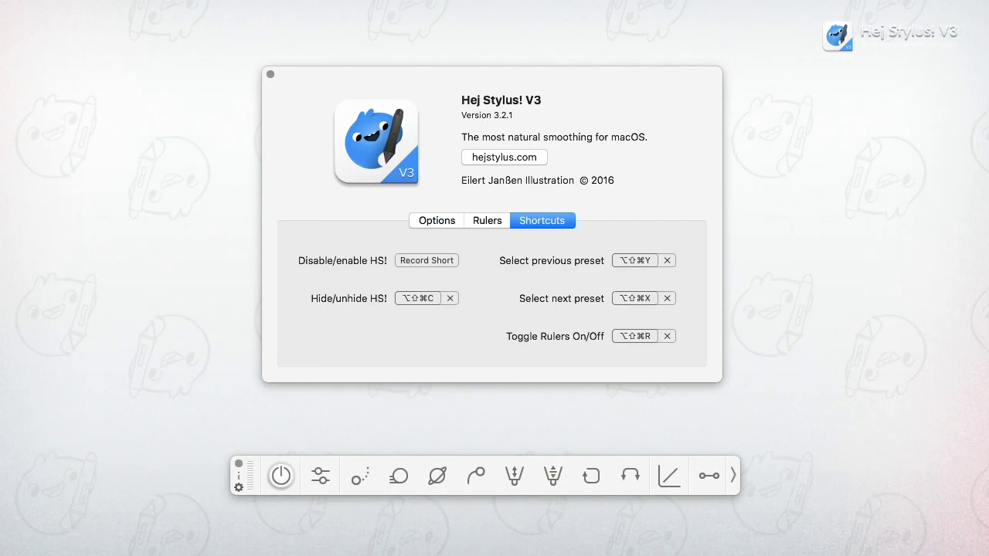
Assign ⌥⇧⌘H as the Disable/enable HS! shortcut and close the settings window.
click(409, 260)
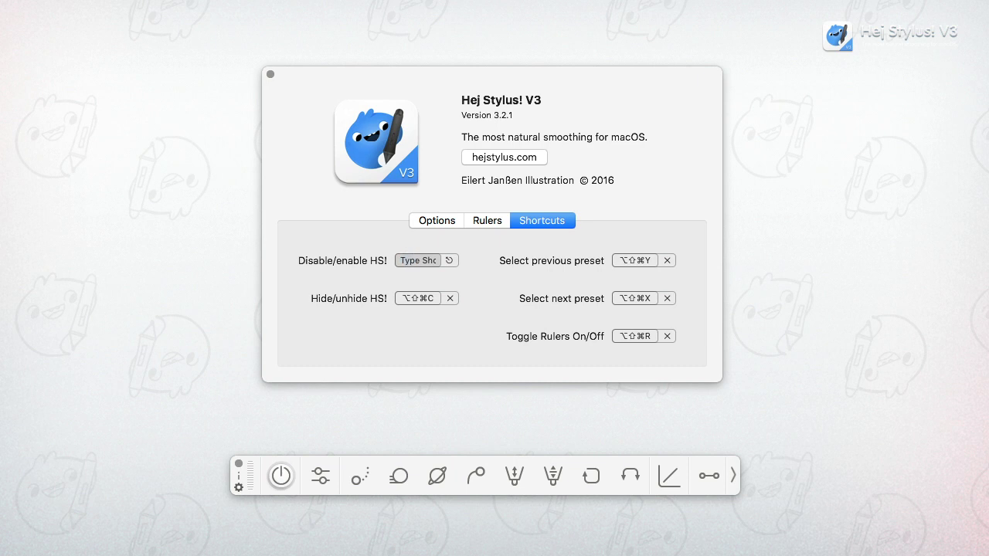
key(super+h)
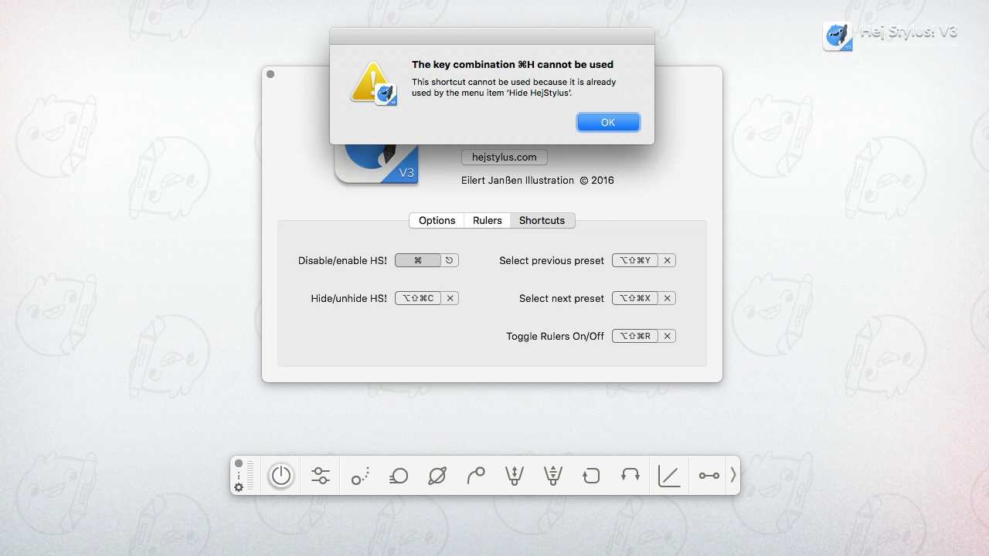
key(Return)
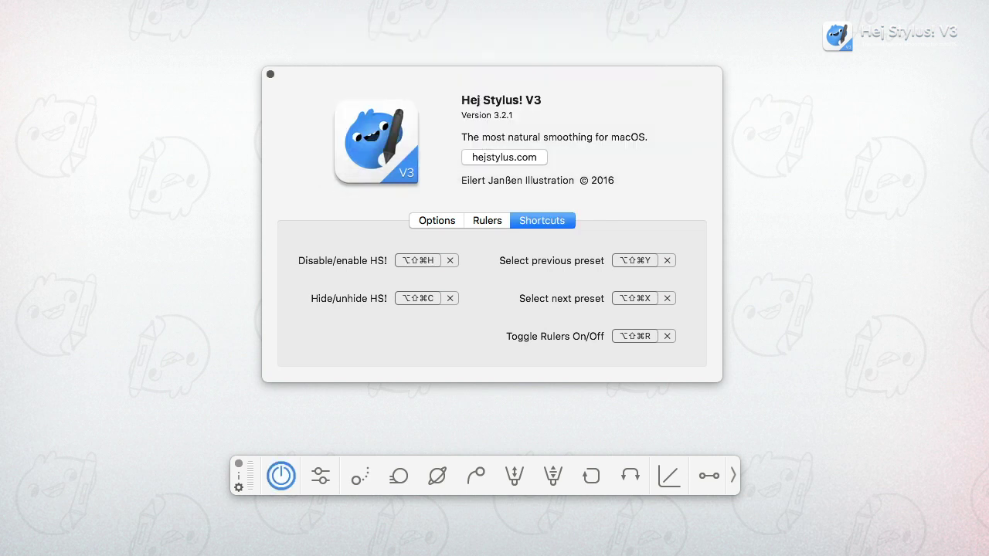
click(270, 74)
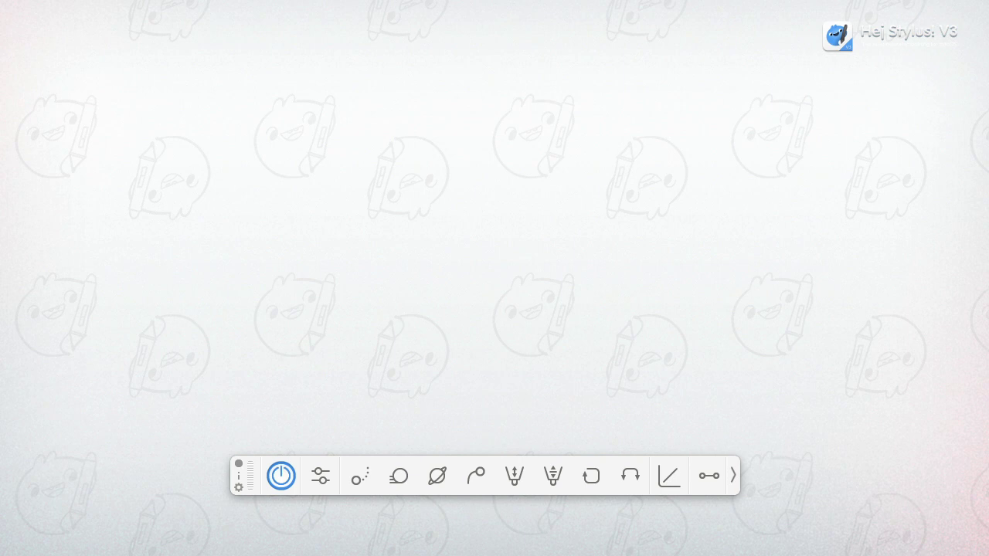
Turn on the ruler and draw a tilted four-sided outline with straight edges in the middle of the canvas.
click(708, 476)
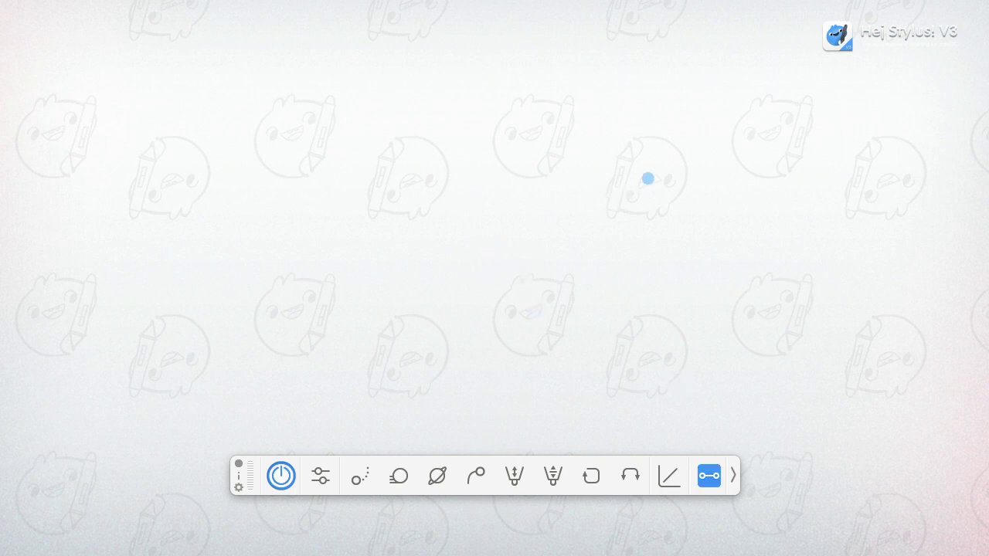
drag(514, 139, 367, 241)
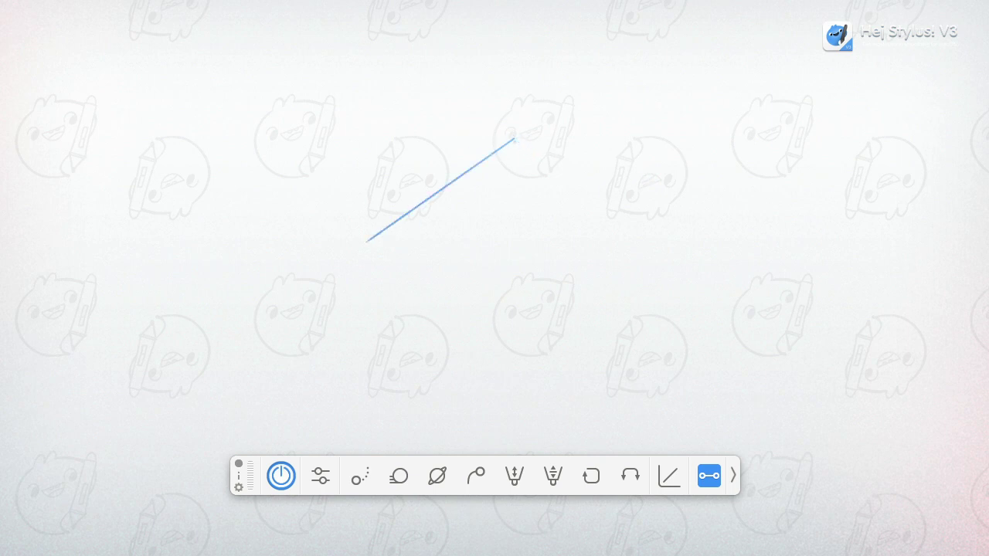
drag(514, 140, 627, 260)
drag(369, 240, 476, 370)
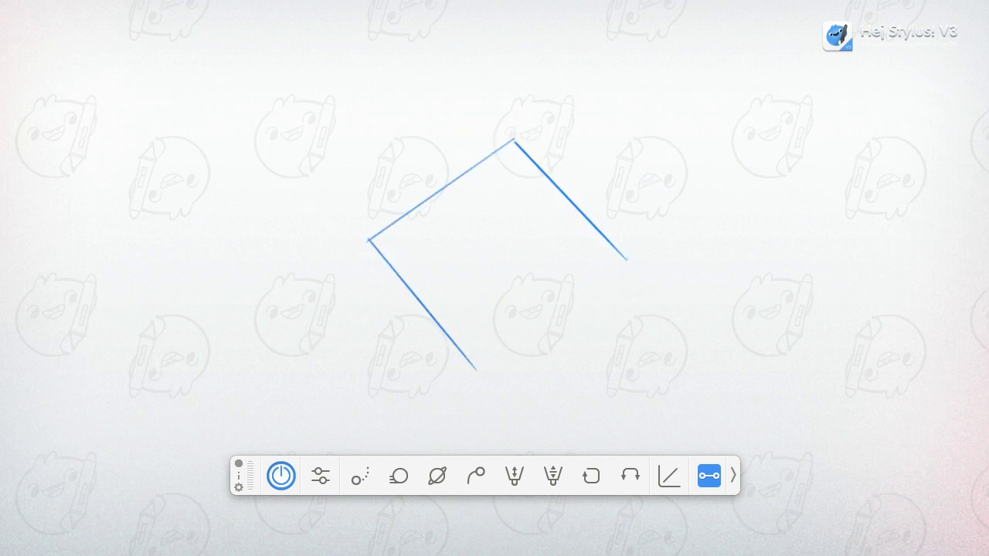
drag(626, 261, 479, 372)
Draw three straight edges running downward from the left, lower and right corners of the tilted outline to form a box.
drag(370, 239, 410, 431)
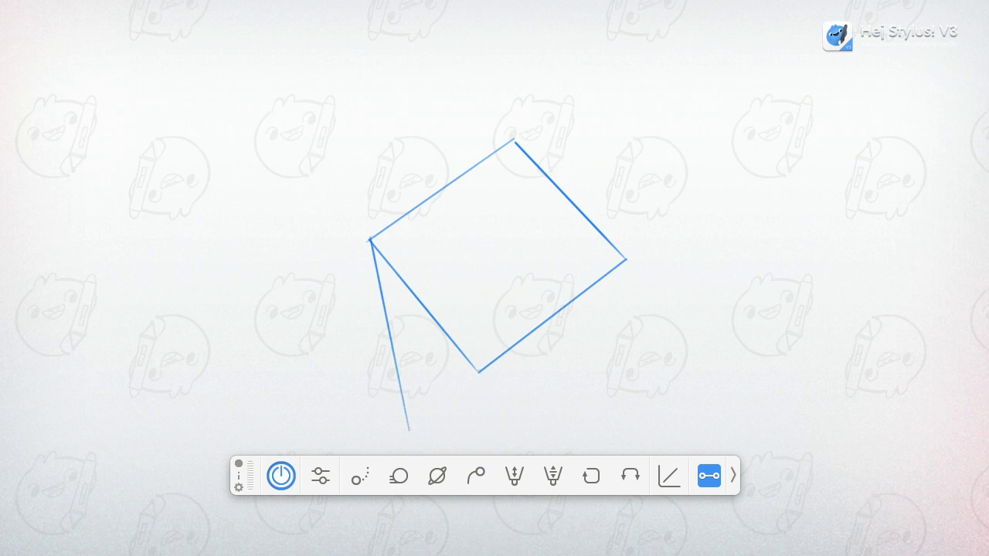
drag(478, 373, 478, 431)
drag(628, 261, 590, 403)
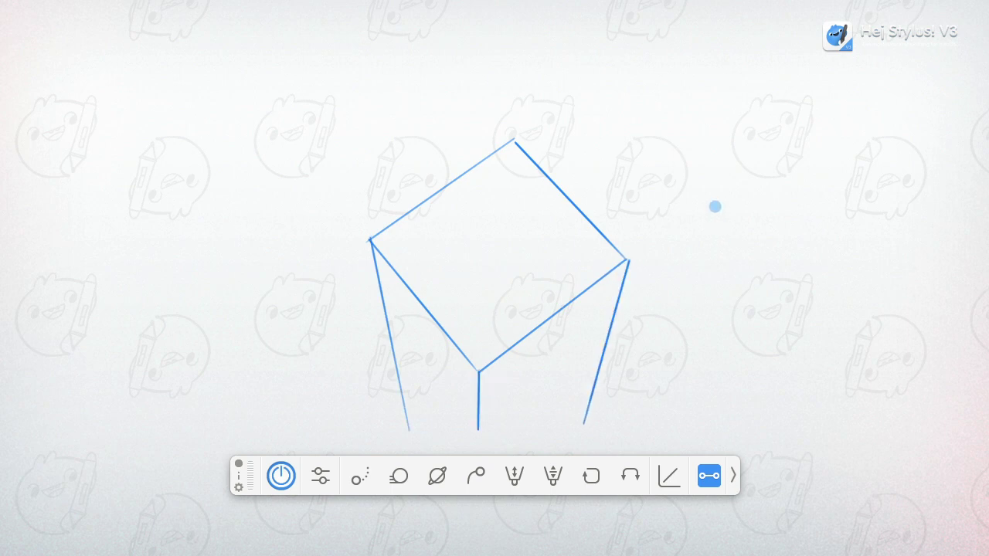
Draw two more ruler-guided boxes with edges receding downward, one at the right and one at the upper left of the canvas.
mouse_move(664, 260)
mouse_down()
mouse_move(674, 85)
mouse_move(852, 104)
mouse_move(848, 281)
mouse_move(705, 272)
mouse_up()
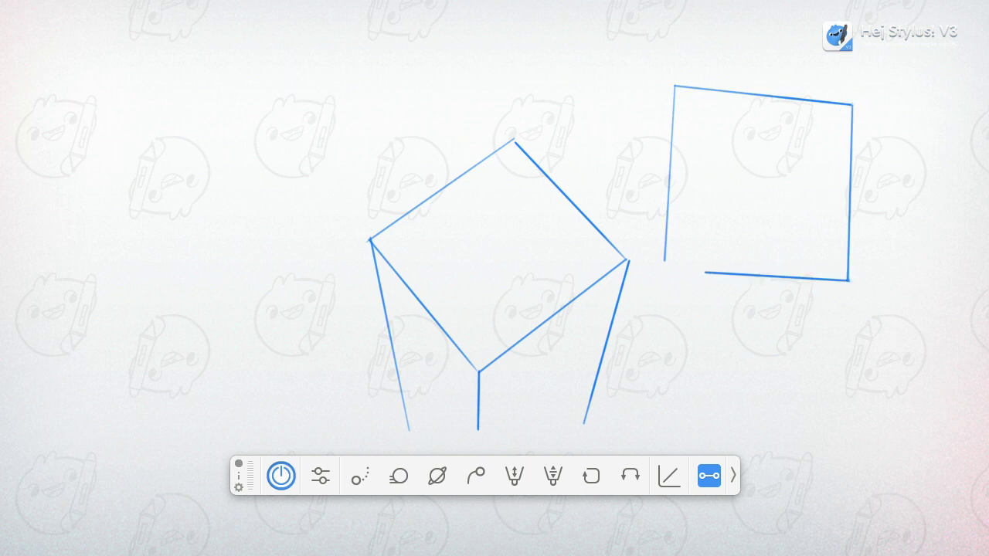
drag(848, 282, 750, 415)
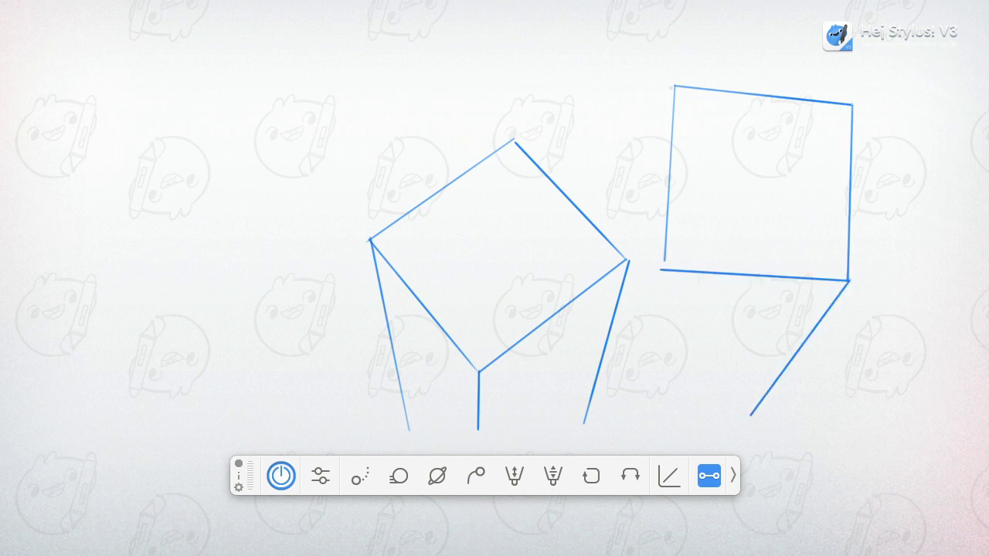
mouse_move(672, 89)
mouse_down()
mouse_move(633, 259)
mouse_move(647, 309)
mouse_move(591, 439)
mouse_up()
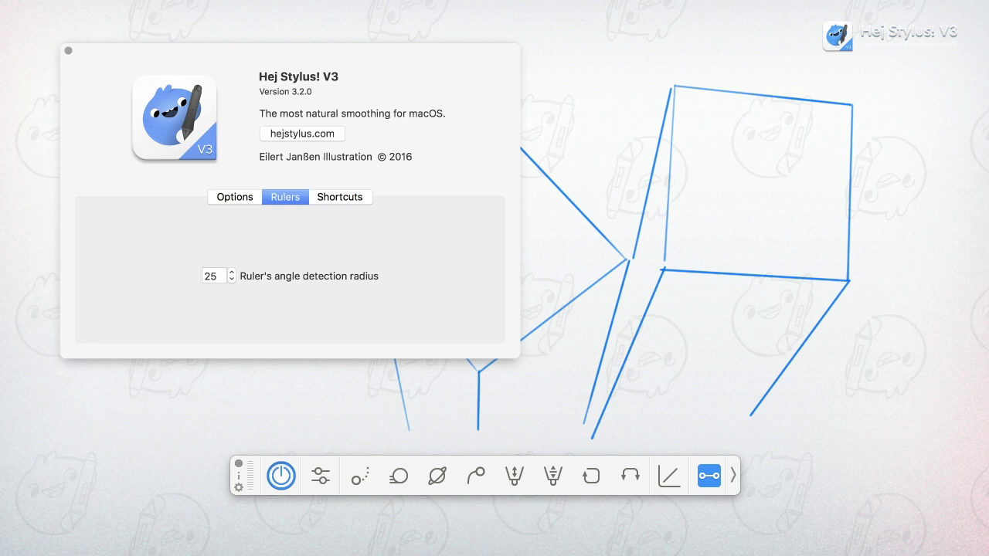
mouse_move(188, 153)
mouse_down()
mouse_move(238, 278)
mouse_move(423, 181)
mouse_up()
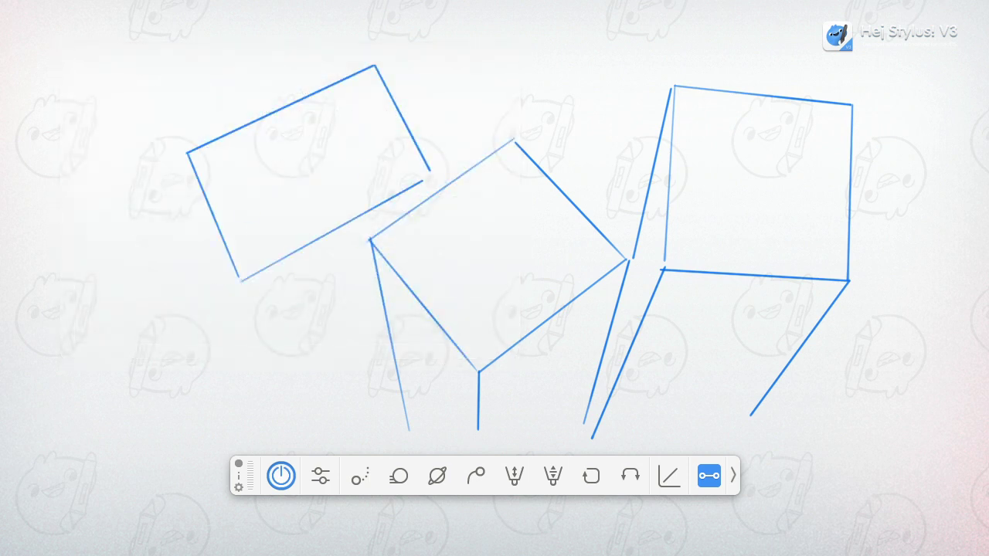
drag(243, 282, 319, 443)
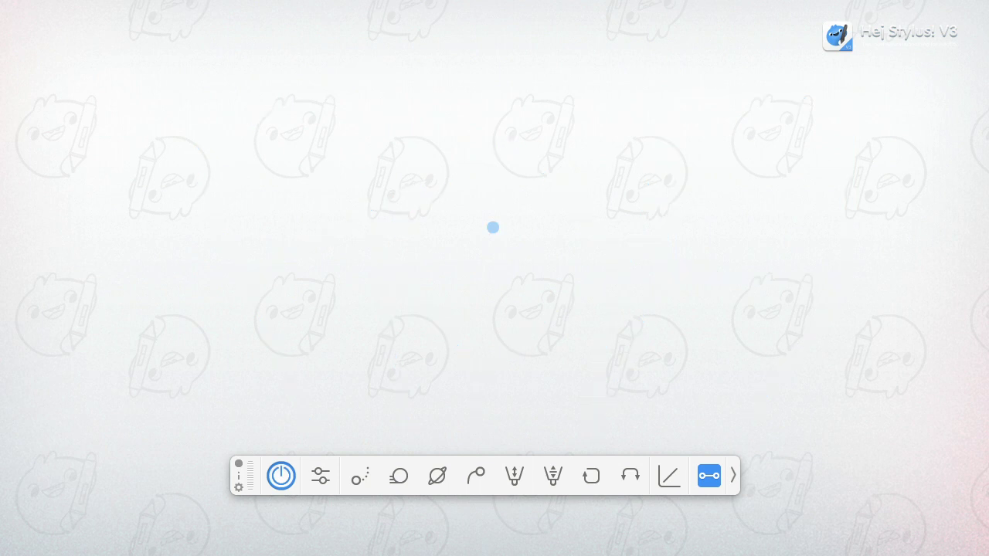
Anchor a ruler point near the canvas centre and draw straight lines converging on it, clearing the canvas after the last stroke.
mouse_move(493, 226)
mouse_down()
mouse_move(726, 173)
mouse_move(768, 146)
mouse_move(330, 126)
mouse_up()
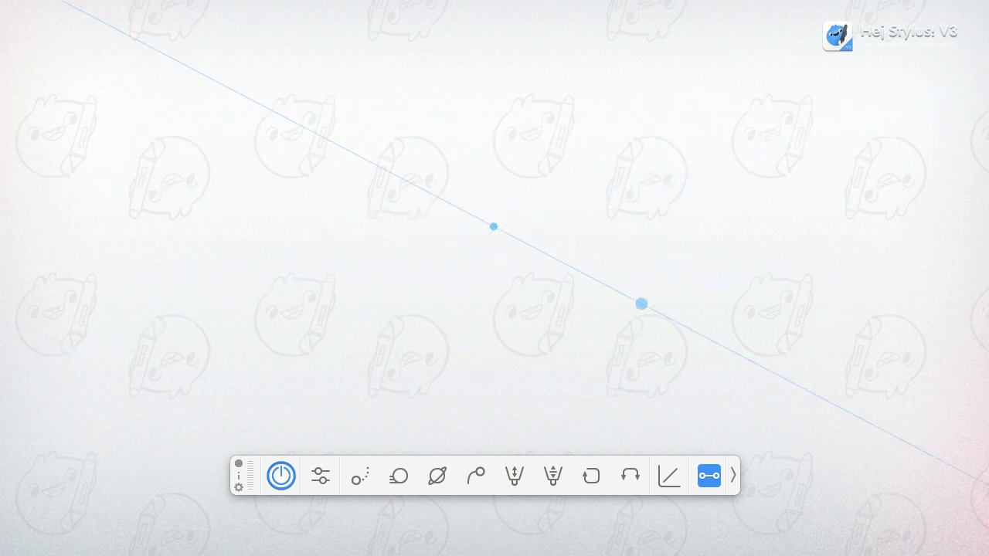
drag(658, 118, 554, 187)
drag(718, 121, 587, 181)
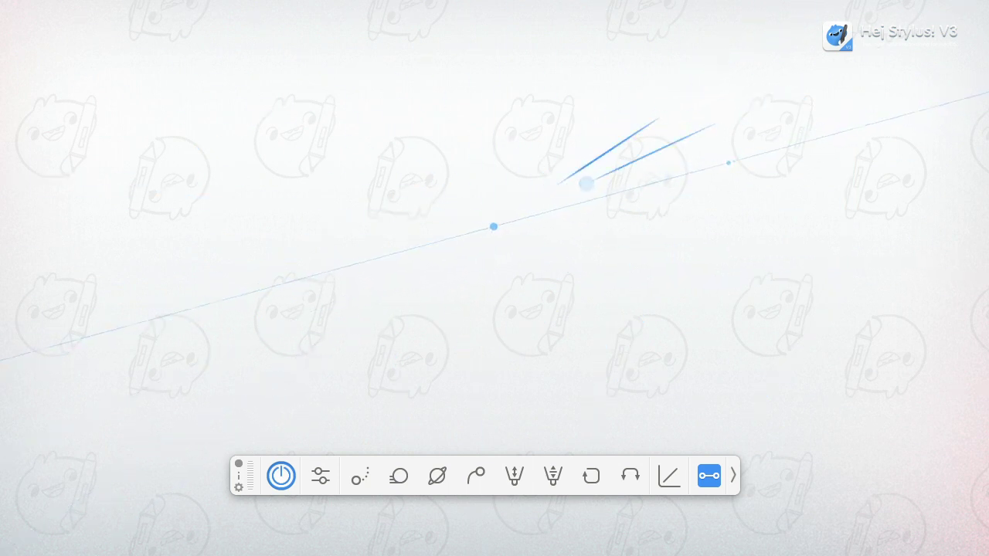
drag(730, 162, 592, 200)
drag(755, 202, 583, 217)
drag(743, 254, 580, 237)
drag(733, 299, 590, 256)
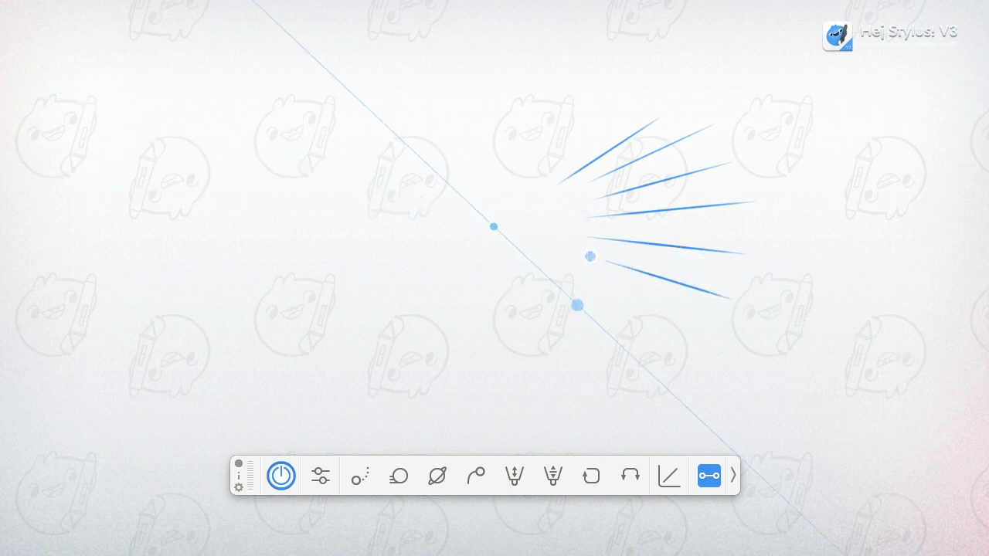
drag(703, 332, 583, 271)
mouse_move(565, 102)
mouse_down()
mouse_move(438, 325)
mouse_move(415, 115)
mouse_move(592, 367)
mouse_move(817, 283)
mouse_move(876, 285)
mouse_up()
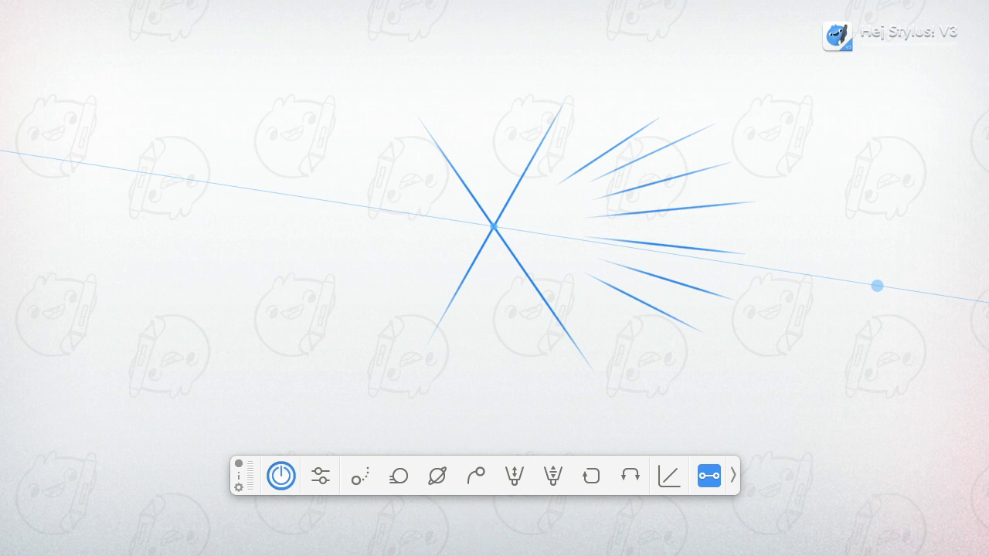
key(Delete)
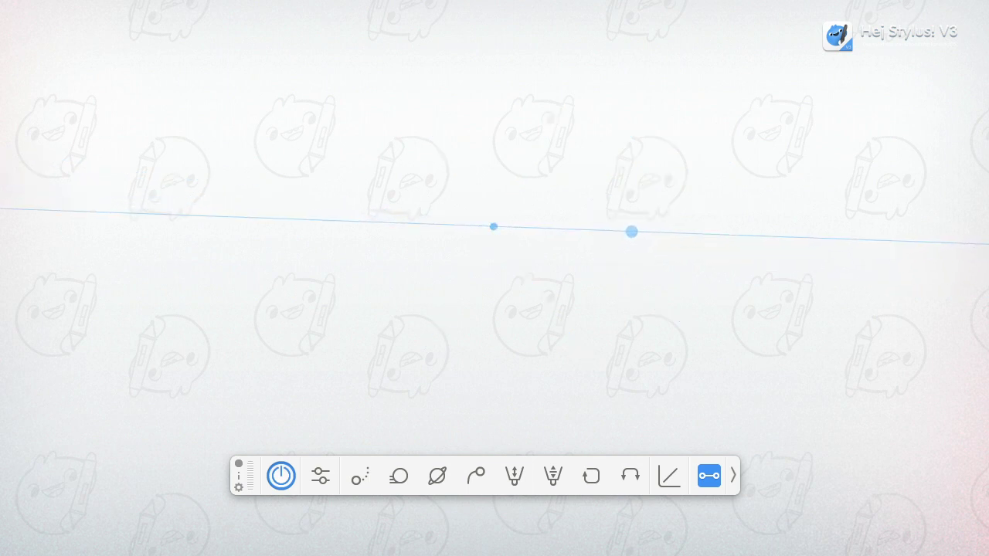
Fix the ruler's second point for a nearly horizontal direction and draw three parallel lines above the guide.
drag(631, 232, 630, 228)
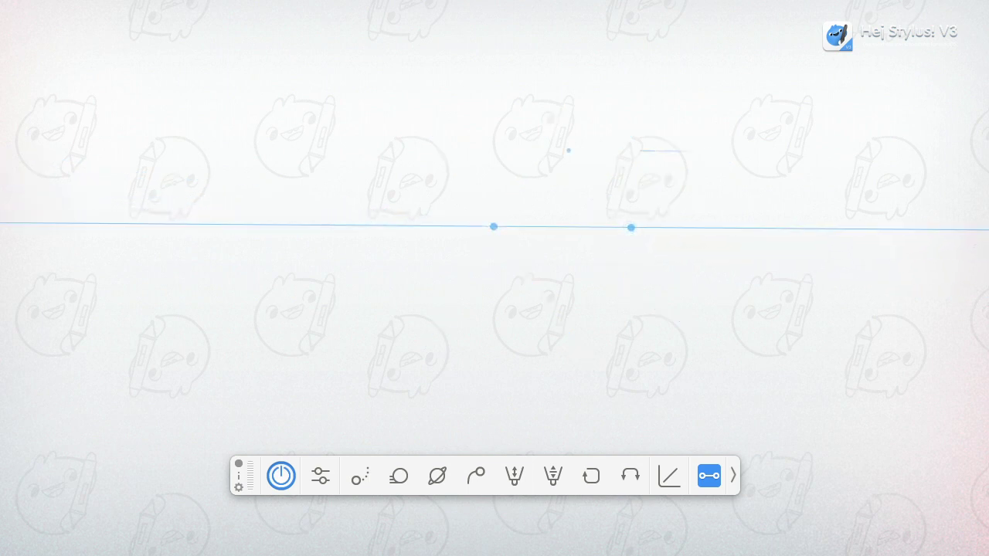
drag(569, 150, 285, 148)
drag(680, 170, 291, 166)
drag(663, 186, 275, 182)
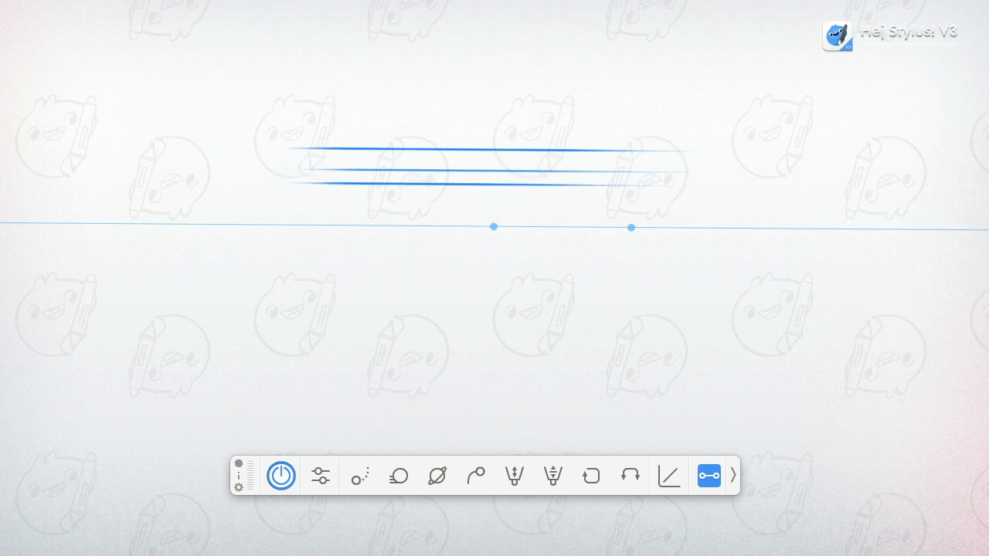
Rotate the ruler to slope down to the right, draw seven parallel diagonal lines, and clear the canvas.
drag(631, 228, 620, 299)
drag(397, 118, 606, 236)
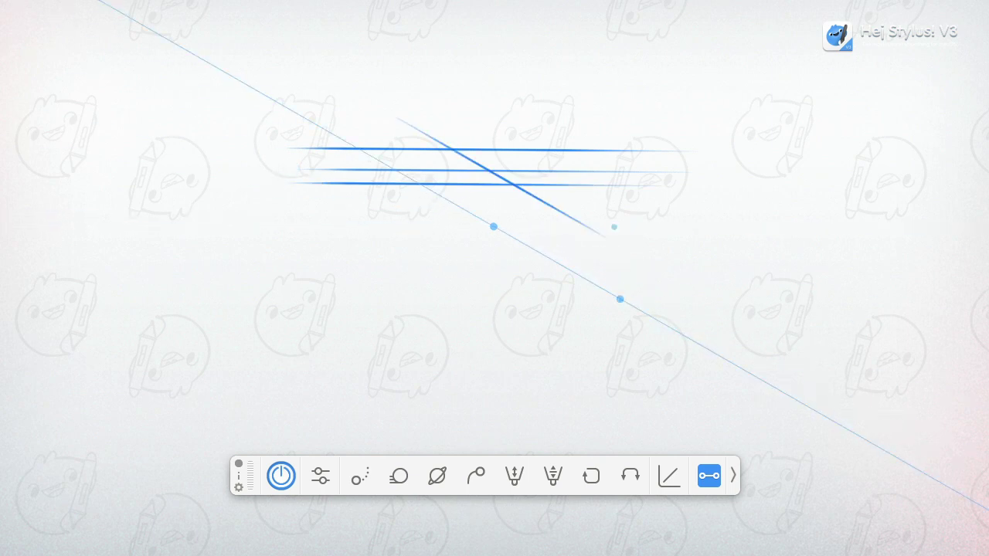
drag(459, 124, 680, 252)
drag(518, 115, 736, 241)
drag(571, 111, 803, 244)
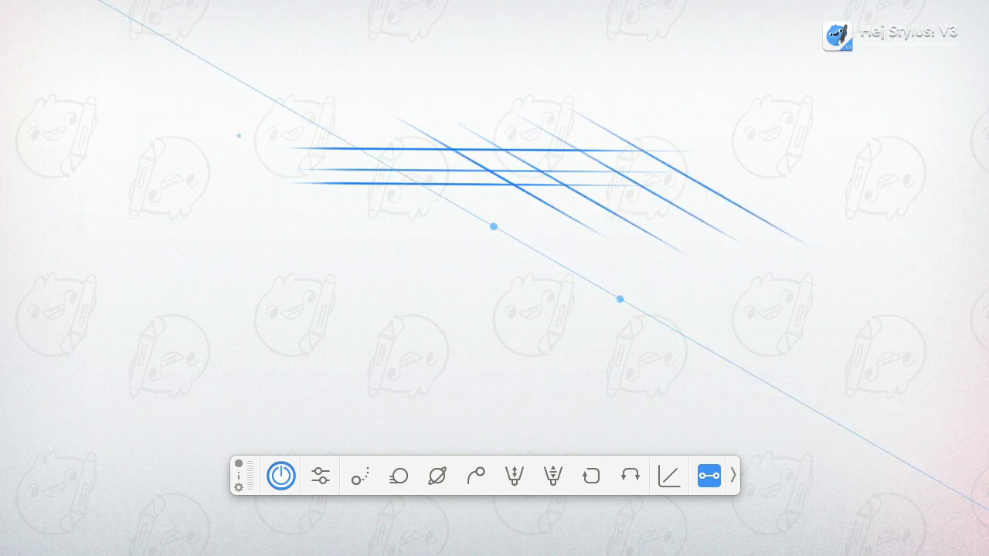
drag(231, 131, 549, 313)
drag(235, 193, 550, 372)
drag(207, 226, 480, 382)
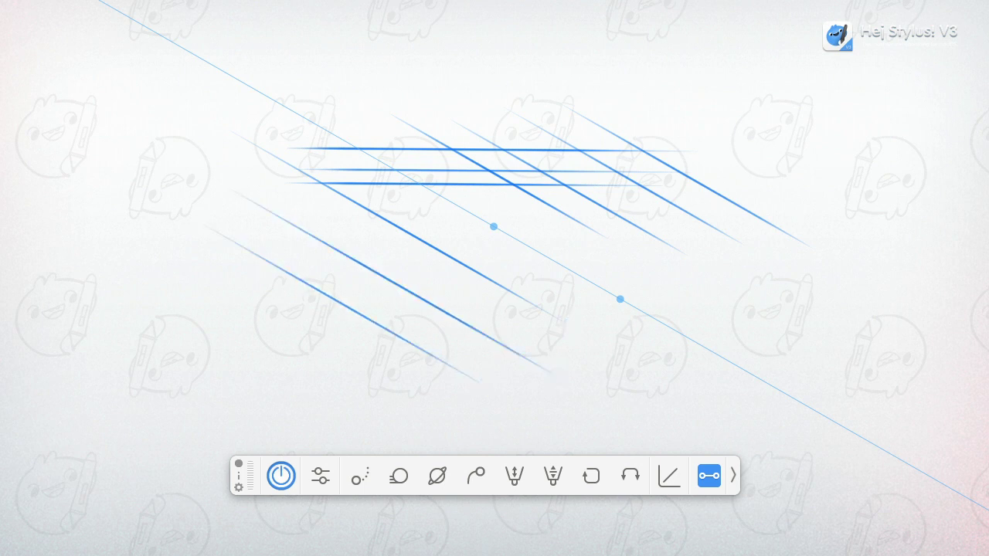
key(Delete)
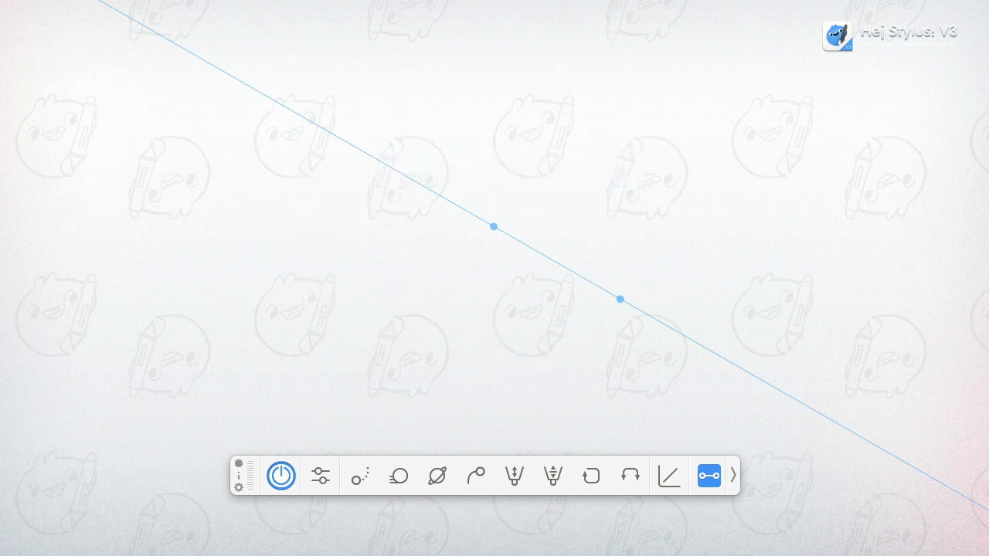
Remove the diagonal ruler and place a new, nearly horizontal one through two points across the middle of the canvas.
click(621, 301)
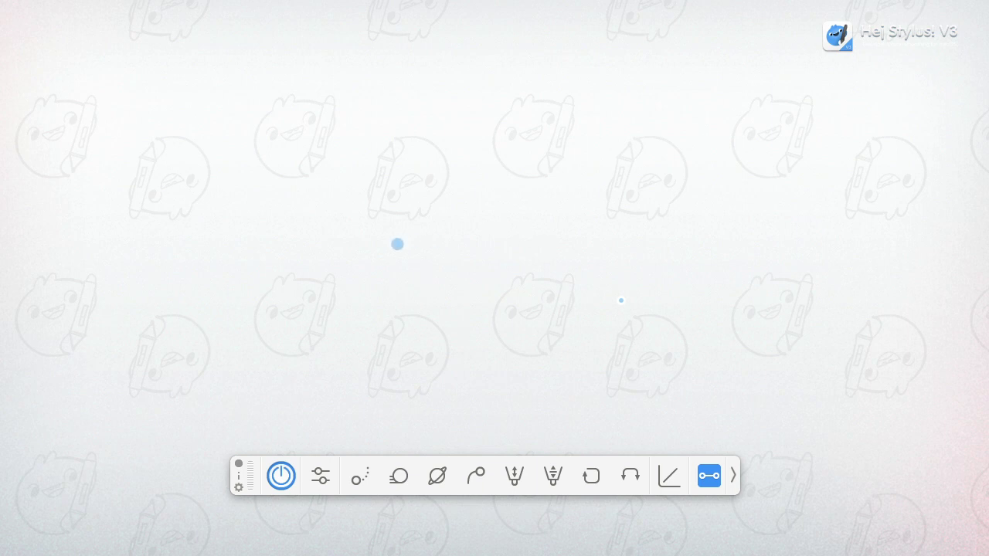
click(395, 243)
click(599, 245)
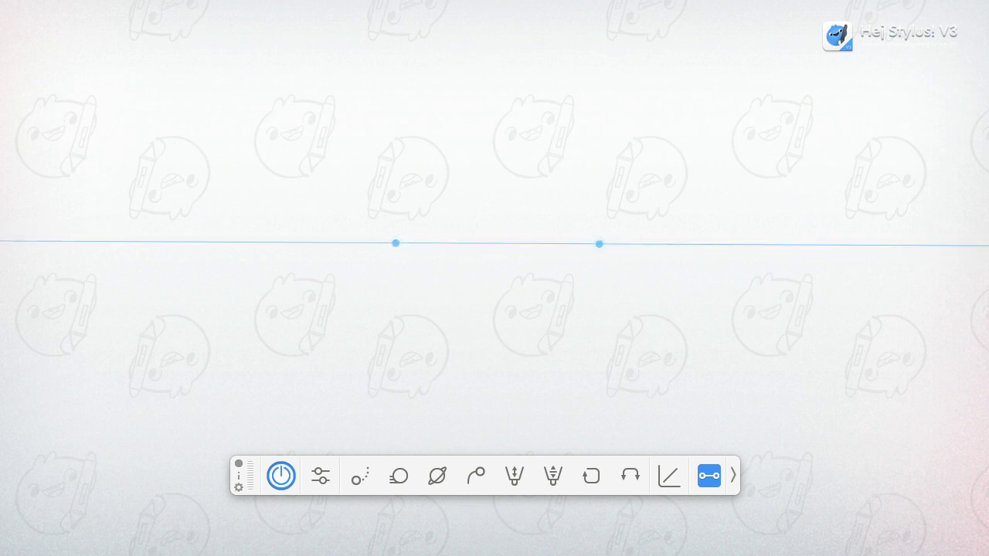
mouse_move(396, 244)
mouse_down()
mouse_move(408, 356)
mouse_move(398, 245)
mouse_up()
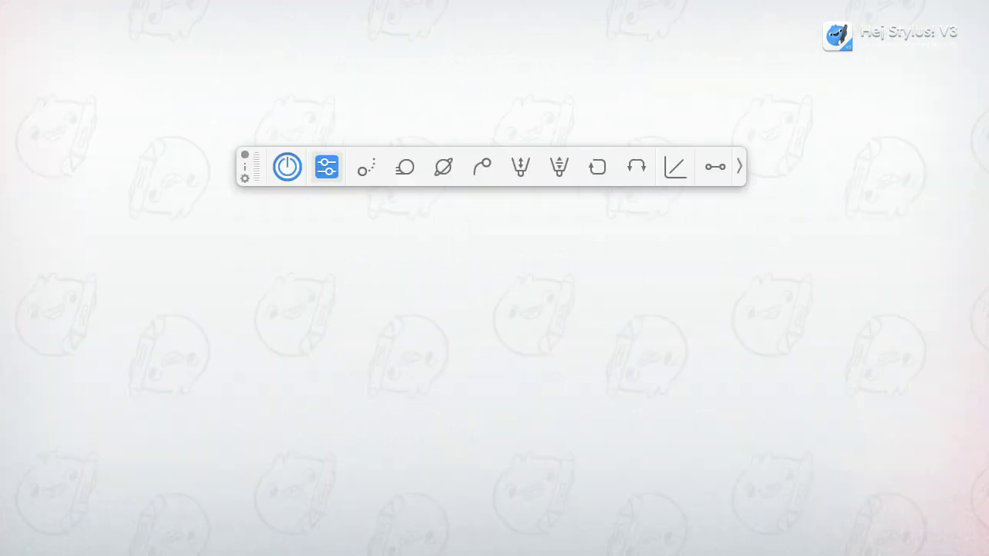
Detach the Presets list and the pressure curve from the toolbar as separate floating windows.
click(327, 167)
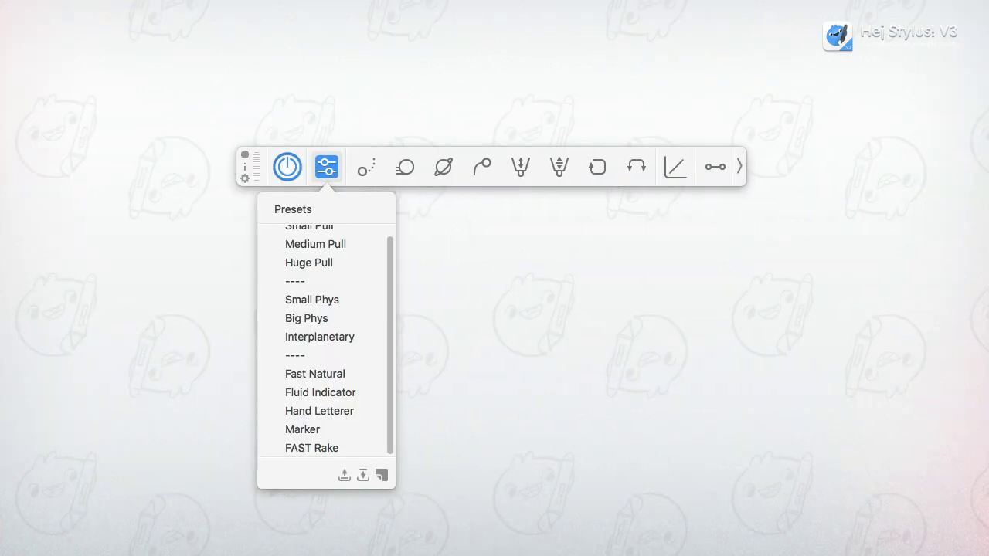
drag(327, 210, 241, 225)
click(676, 167)
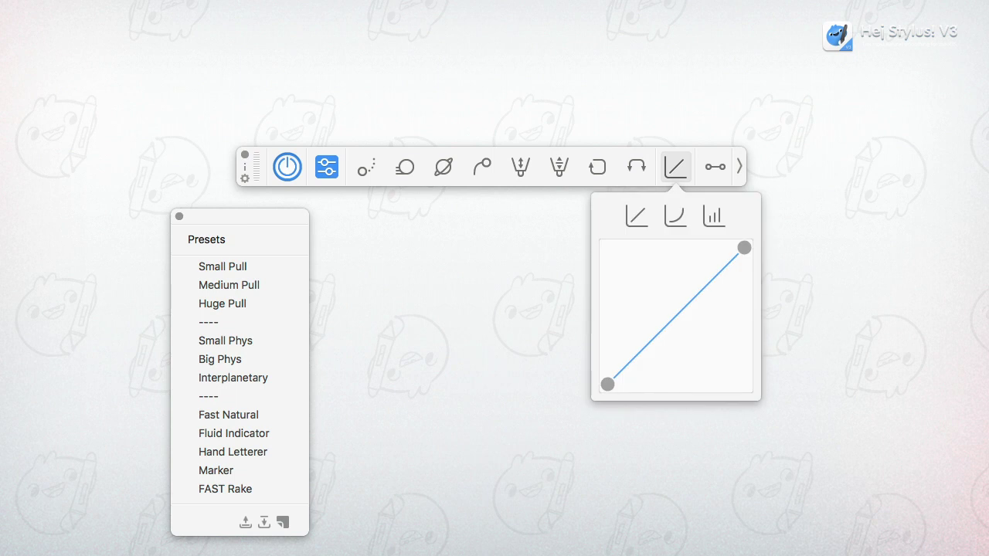
drag(675, 202, 764, 240)
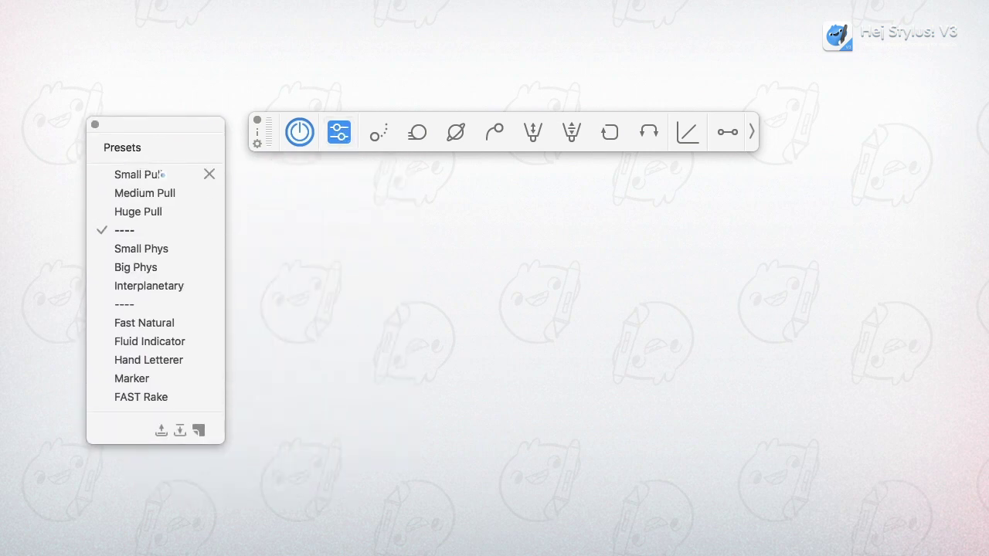
Move the Small Pull preset below Huge Pull and rename the Medium Pull preset as NEW Pull.
drag(162, 174, 163, 213)
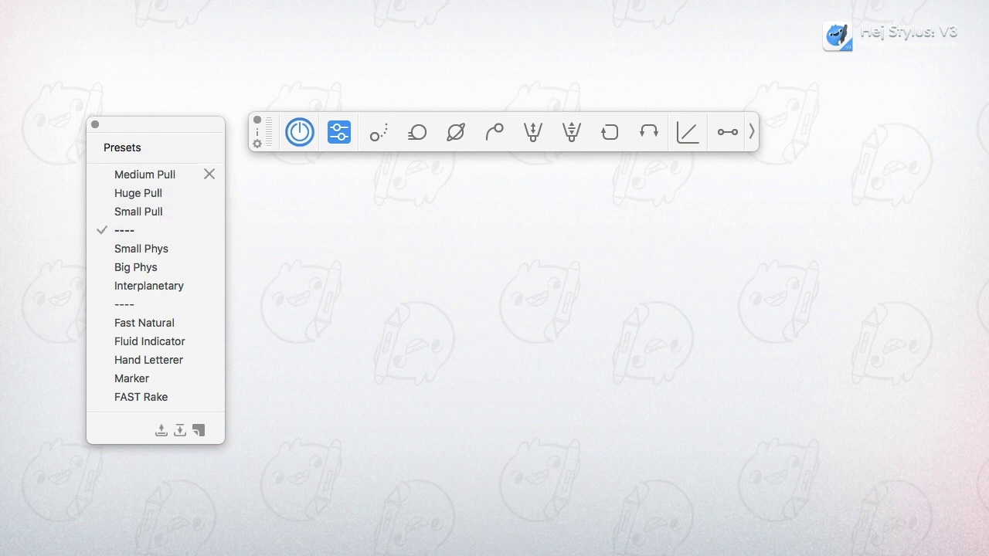
double_click(165, 175)
drag(158, 175, 144, 164)
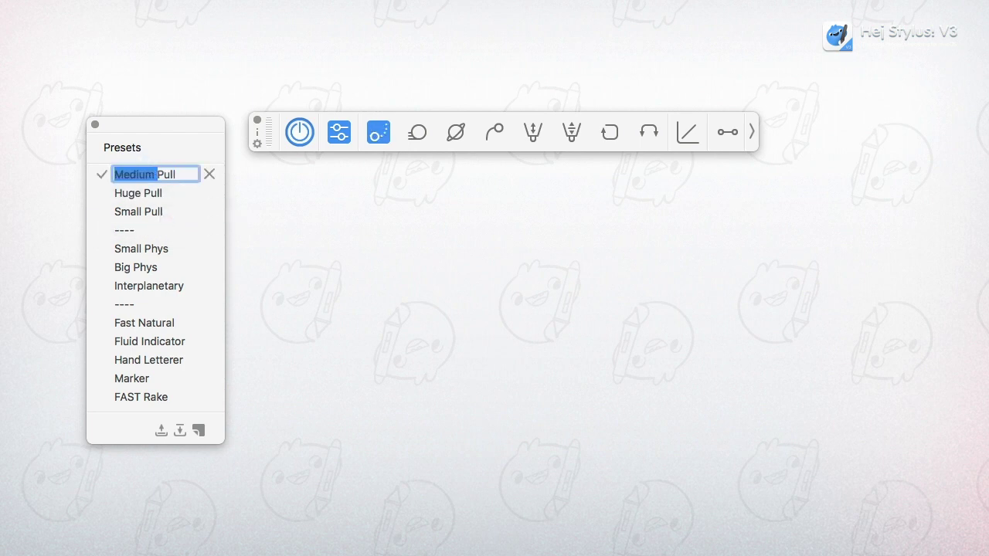
text(NEW)
key(Return)
Delete the Small Pull preset and add a new preset named Pull 2 at the end of the list.
click(210, 211)
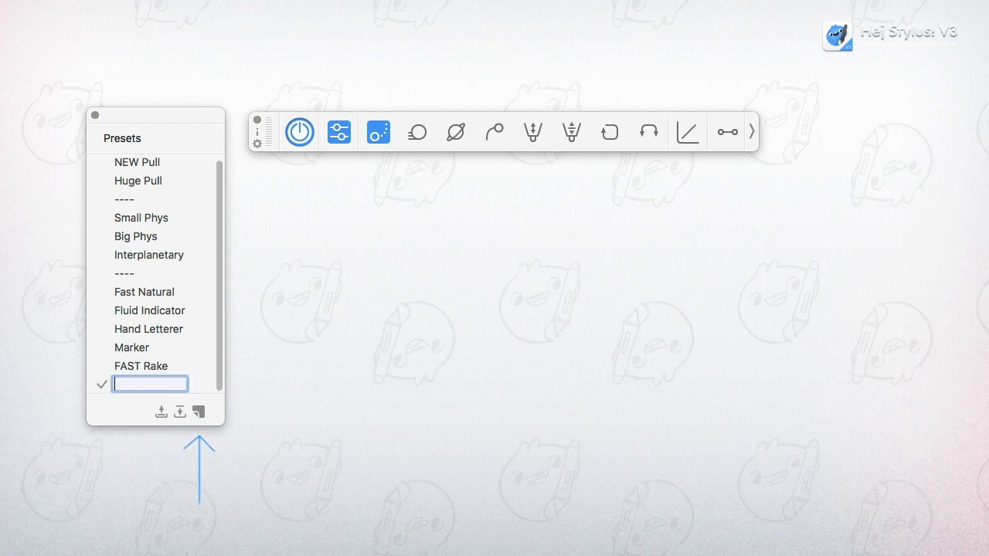
text(Pull 2)
key(Return)
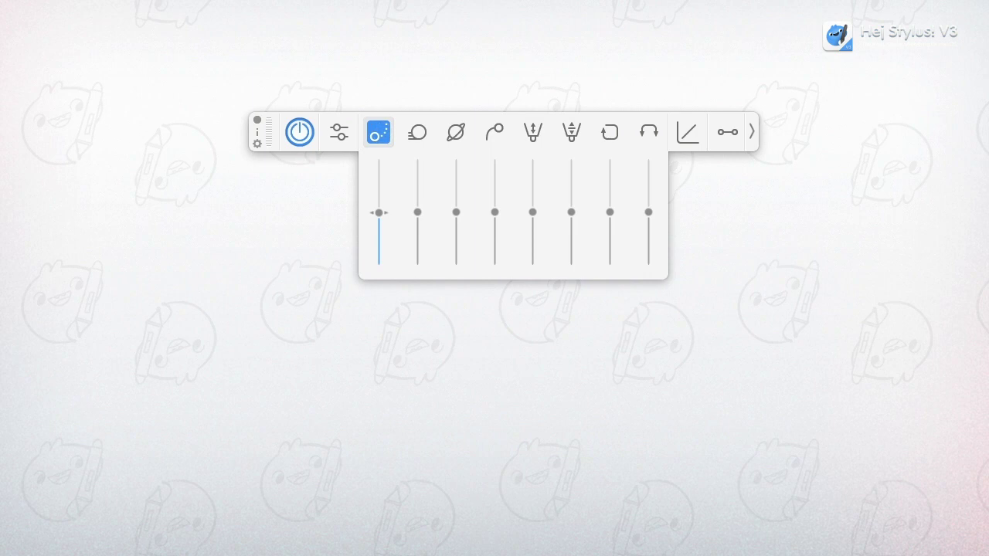
Draw a wavy blue stroke with the pull strength slightly reduced, and test the strength near maximum before returning it to the midpoint.
mouse_move(379, 212)
mouse_down()
mouse_move(378, 186)
mouse_move(379, 217)
mouse_up()
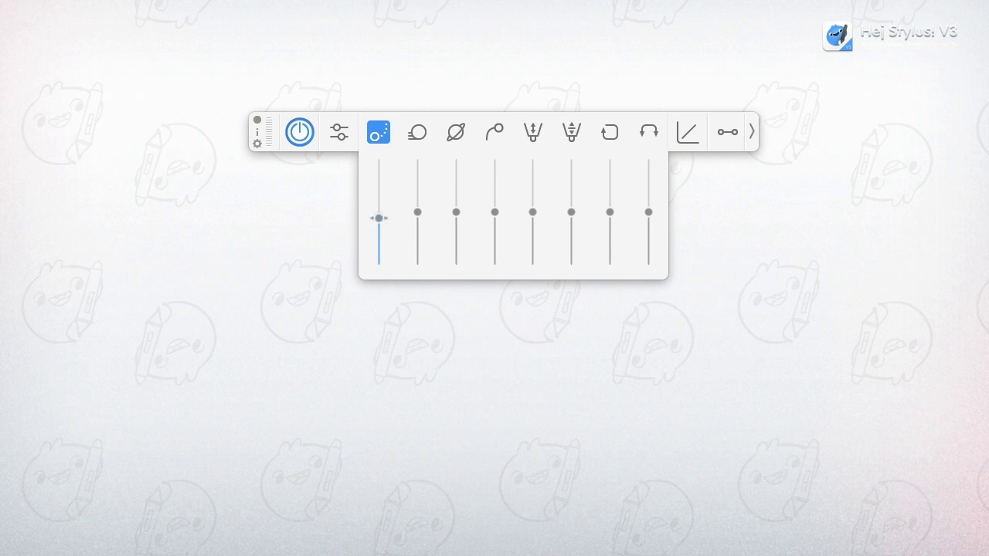
mouse_move(170, 269)
mouse_down()
mouse_move(214, 246)
mouse_move(282, 247)
mouse_move(377, 330)
mouse_move(437, 334)
mouse_up()
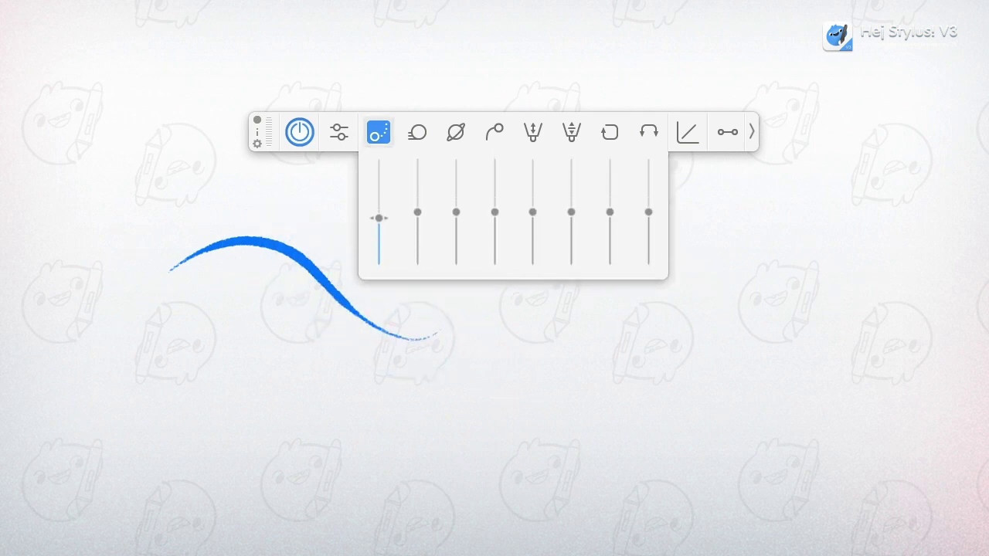
click(378, 218)
drag(379, 217, 518, 133)
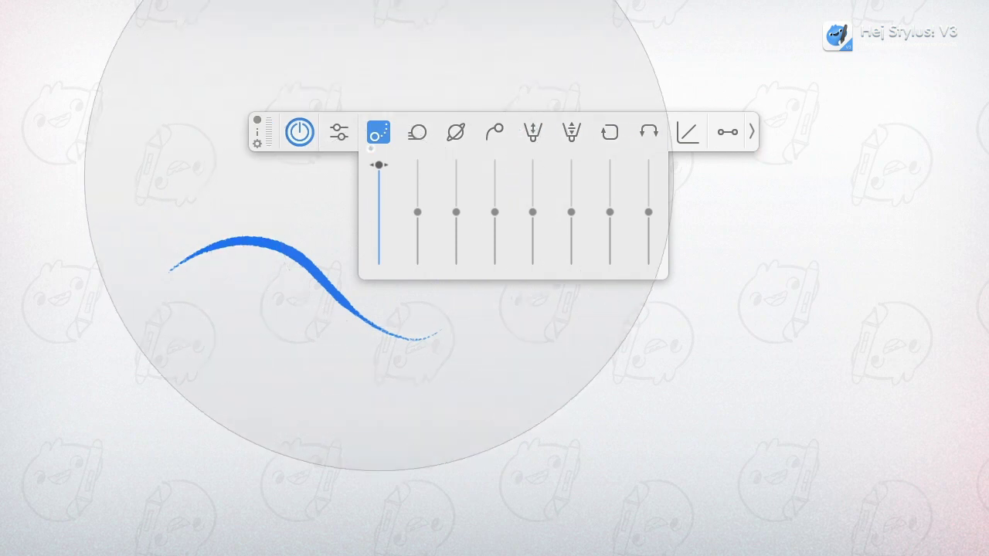
drag(378, 164, 379, 210)
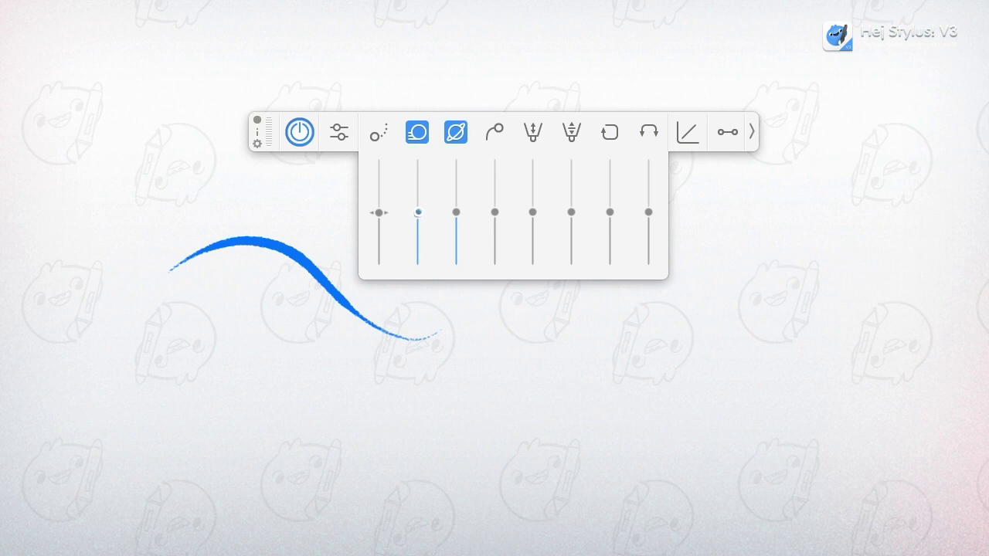
Replace pull with the second and third stroke effects, the second near maximum and the third at minimum, and draw a wave ending in a spiral.
click(381, 130)
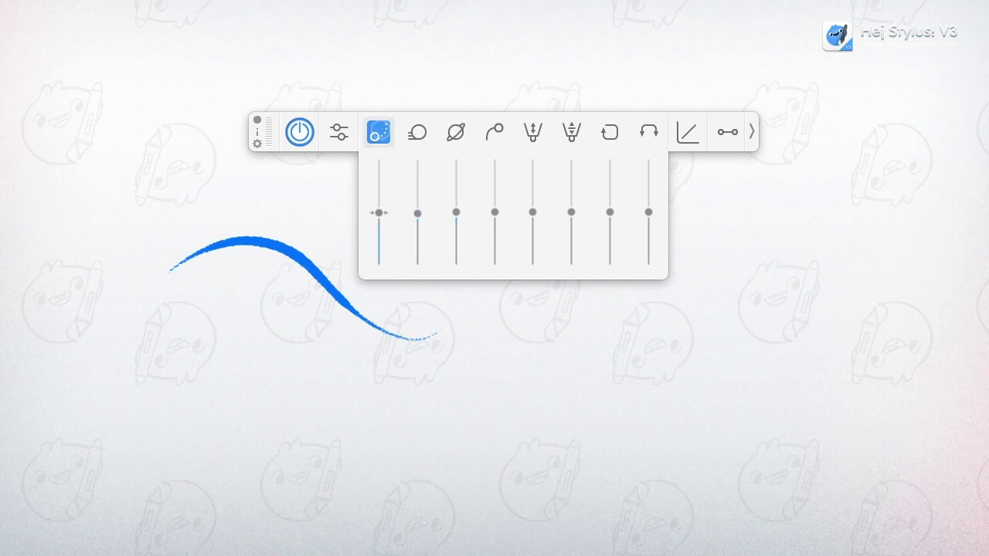
click(420, 132)
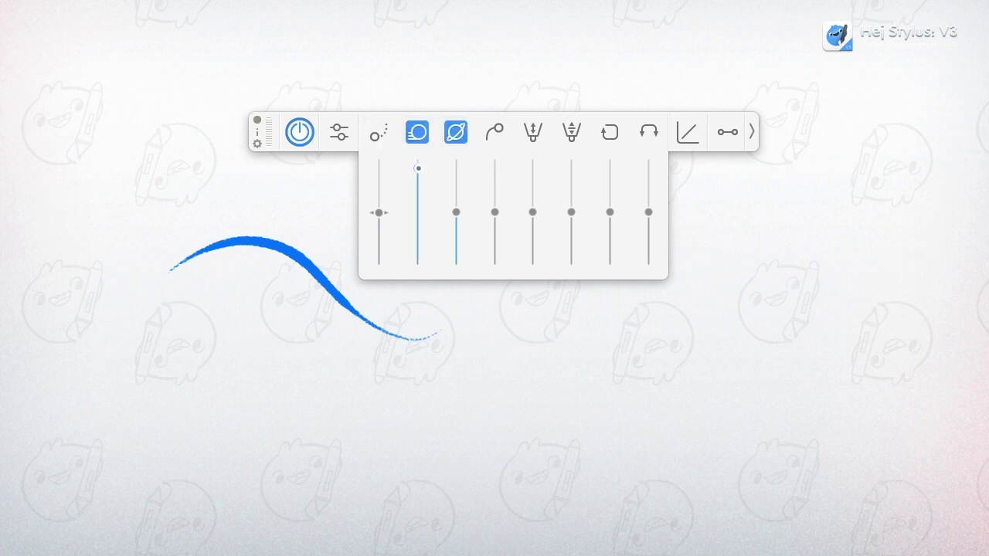
drag(456, 211, 457, 263)
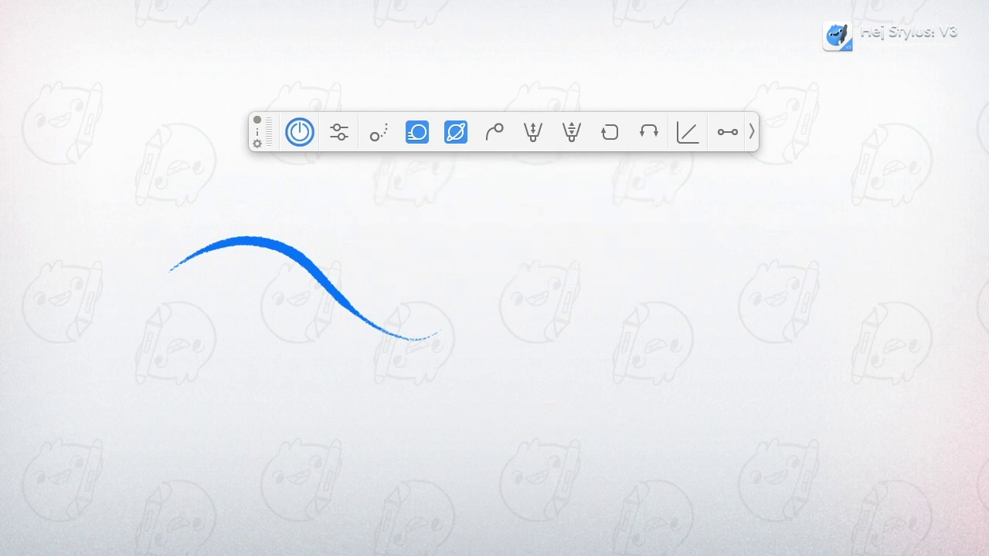
mouse_move(351, 241)
mouse_down()
mouse_move(402, 248)
mouse_move(514, 317)
mouse_move(607, 290)
mouse_move(544, 253)
mouse_move(523, 287)
mouse_move(562, 287)
mouse_up()
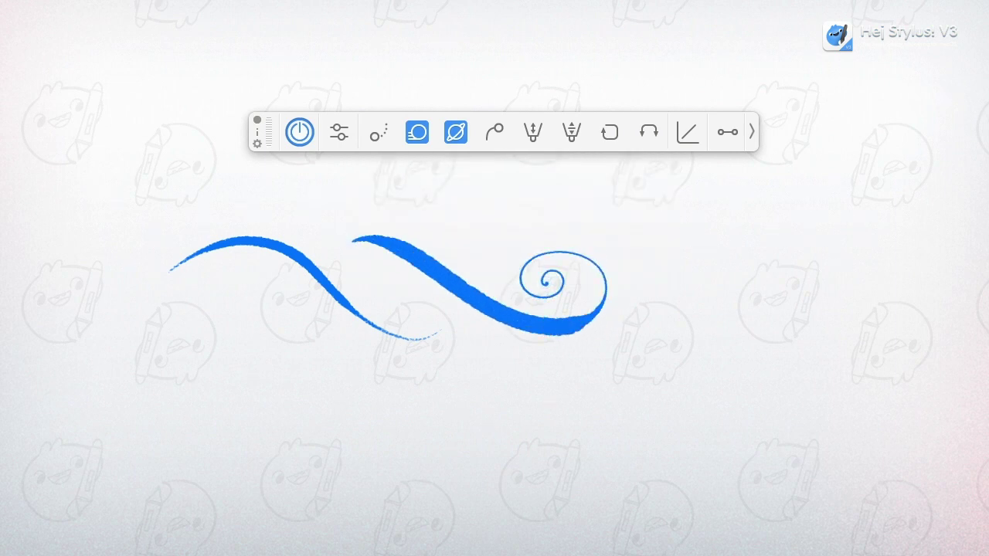
Draw two nested arcs, two flourishes curling into spirals and a cluster of overlapping orbiting loops with the second and third effects.
mouse_move(418, 133)
mouse_move(610, 225)
mouse_down()
mouse_move(634, 290)
mouse_move(592, 349)
mouse_up()
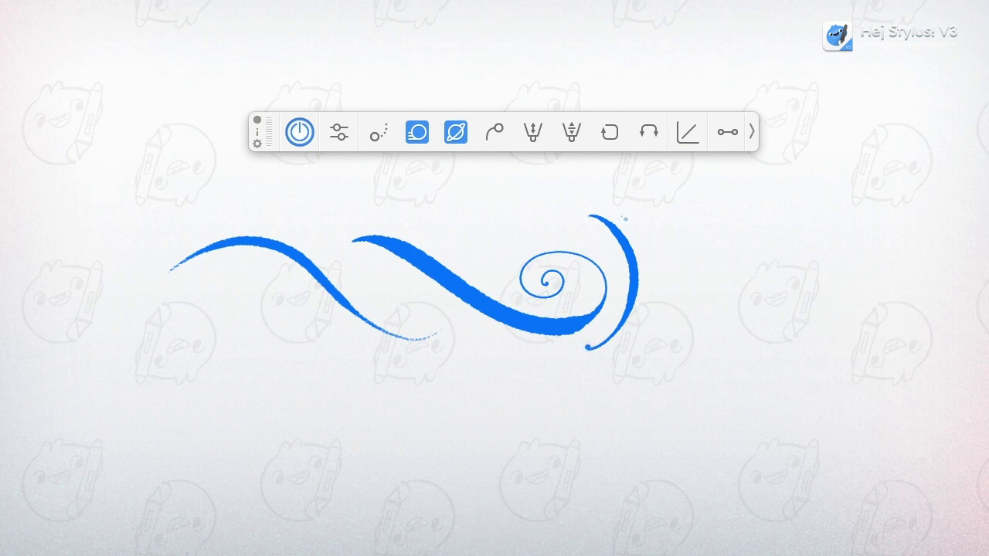
mouse_move(625, 219)
mouse_down()
mouse_move(653, 267)
mouse_move(633, 340)
mouse_move(608, 352)
mouse_up()
mouse_move(456, 133)
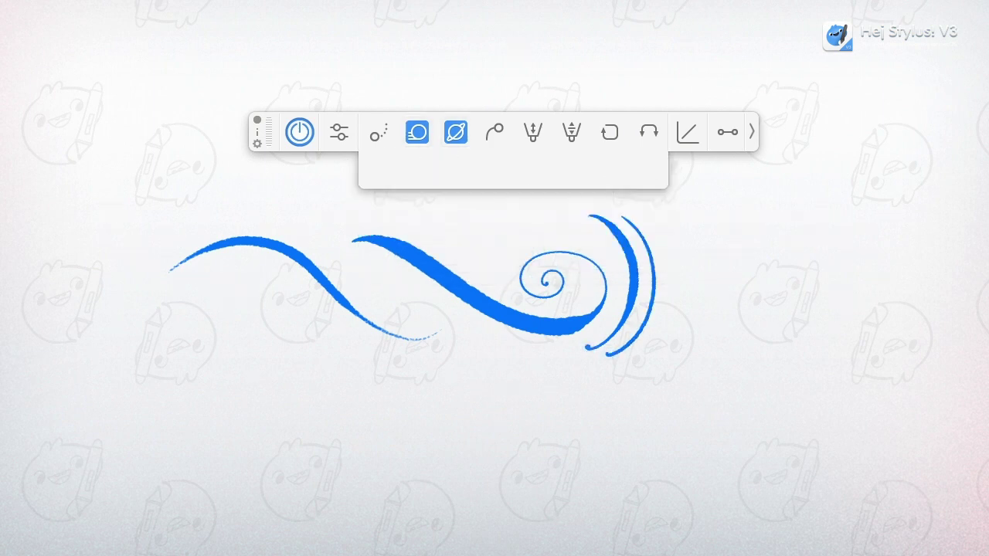
mouse_move(655, 215)
mouse_down()
mouse_move(717, 251)
mouse_move(813, 374)
mouse_move(882, 288)
mouse_move(816, 250)
mouse_move(811, 291)
mouse_up()
mouse_move(796, 165)
mouse_down()
mouse_move(916, 139)
mouse_move(834, 116)
mouse_move(862, 122)
mouse_up()
mouse_move(494, 132)
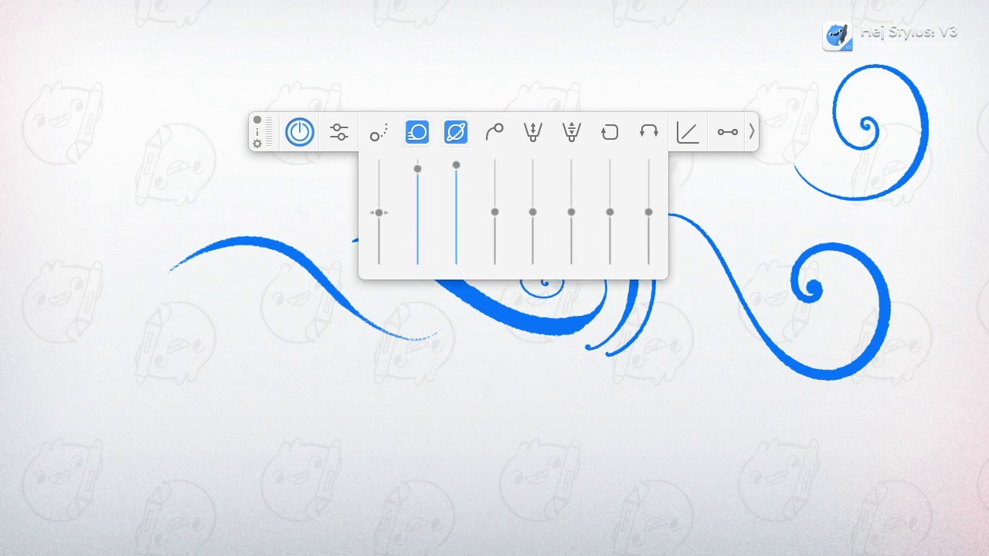
mouse_move(259, 397)
mouse_down()
mouse_move(257, 289)
mouse_move(180, 271)
mouse_move(161, 388)
mouse_move(243, 489)
mouse_move(330, 491)
mouse_move(328, 400)
mouse_move(207, 330)
mouse_move(138, 364)
mouse_move(175, 434)
mouse_move(301, 440)
mouse_move(333, 372)
mouse_move(245, 351)
mouse_move(167, 415)
mouse_move(207, 462)
mouse_move(294, 392)
mouse_move(278, 333)
mouse_move(215, 371)
mouse_move(222, 463)
mouse_move(273, 433)
mouse_move(247, 348)
mouse_move(205, 362)
mouse_move(249, 442)
mouse_move(287, 413)
mouse_move(225, 367)
mouse_move(196, 400)
mouse_move(270, 419)
mouse_move(268, 375)
mouse_move(206, 406)
mouse_move(232, 431)
mouse_move(268, 371)
mouse_move(223, 396)
mouse_move(245, 435)
mouse_move(254, 383)
mouse_move(219, 389)
mouse_move(266, 420)
mouse_move(244, 384)
mouse_move(215, 396)
mouse_move(268, 396)
mouse_move(232, 388)
mouse_move(241, 419)
mouse_move(246, 379)
mouse_up()
Add the fourth stroke effect, reduce the second to mid strength and the third to low, and draw an m-shaped stroke ending in a curl.
click(494, 132)
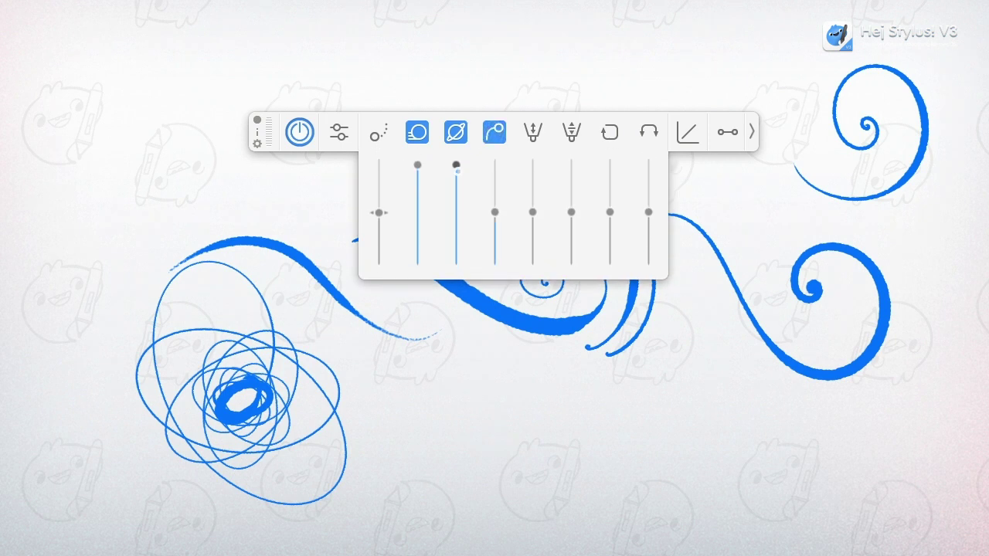
drag(456, 171, 457, 249)
drag(417, 164, 417, 206)
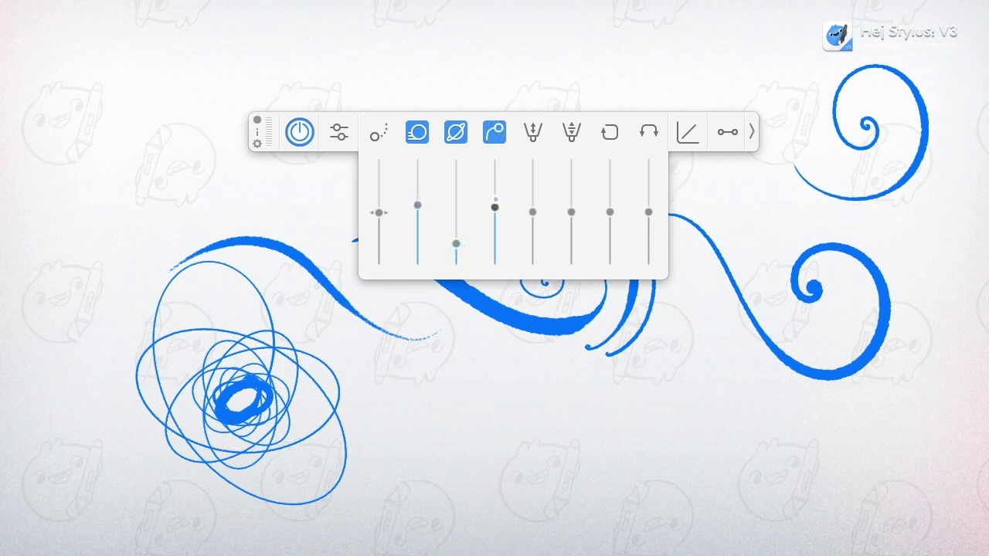
mouse_move(358, 377)
mouse_down()
mouse_move(383, 372)
mouse_move(391, 438)
mouse_move(400, 412)
mouse_move(440, 376)
mouse_move(443, 453)
mouse_move(479, 395)
mouse_move(496, 398)
mouse_move(485, 463)
mouse_move(516, 484)
mouse_move(544, 444)
mouse_move(532, 409)
mouse_move(513, 441)
mouse_move(537, 433)
mouse_up()
Turn off the second and third effects and draw a sharp zigzag stroke ending in a spiral beside the m shape.
click(418, 133)
click(458, 133)
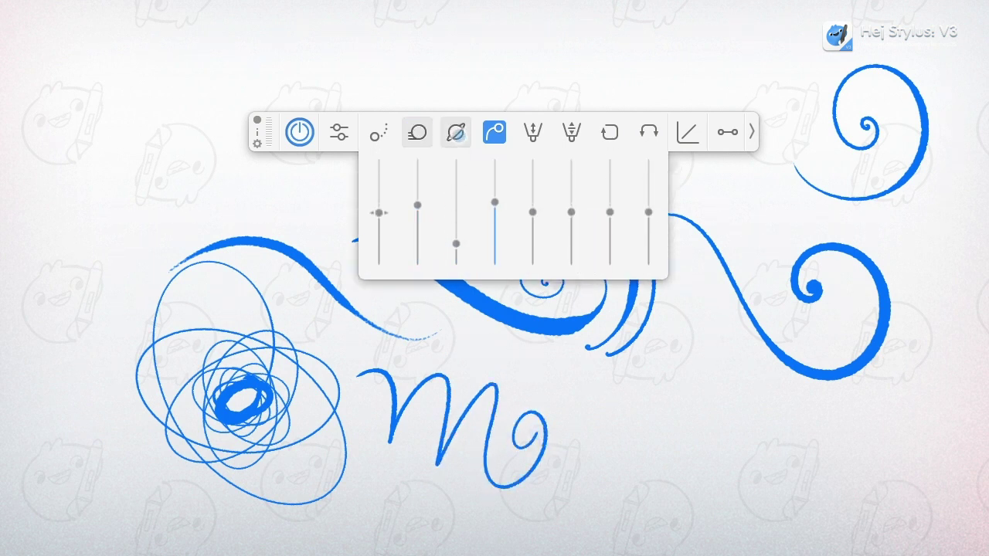
mouse_move(600, 374)
mouse_down()
mouse_move(581, 408)
mouse_move(625, 395)
mouse_move(650, 402)
mouse_move(674, 463)
mouse_move(646, 474)
mouse_up()
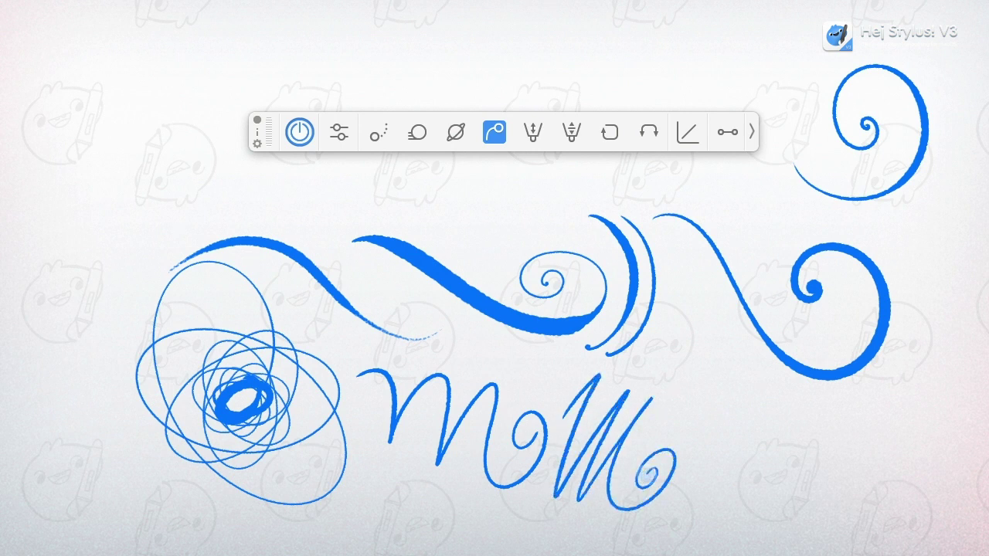
Raise the fourth effect's strength to maximum and draw another stroke in the upper-left corner of the canvas.
mouse_move(495, 135)
drag(495, 202, 495, 147)
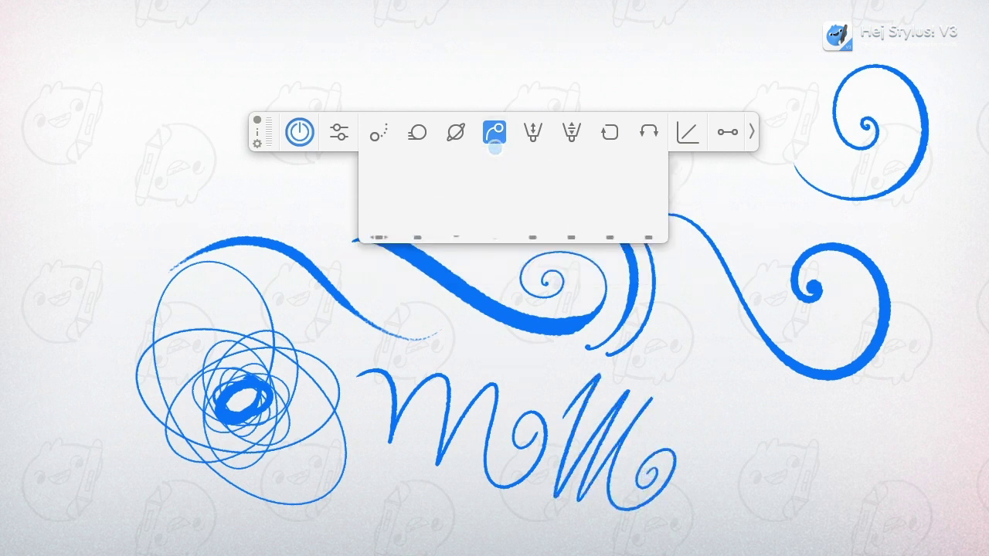
drag(74, 37, 69, 101)
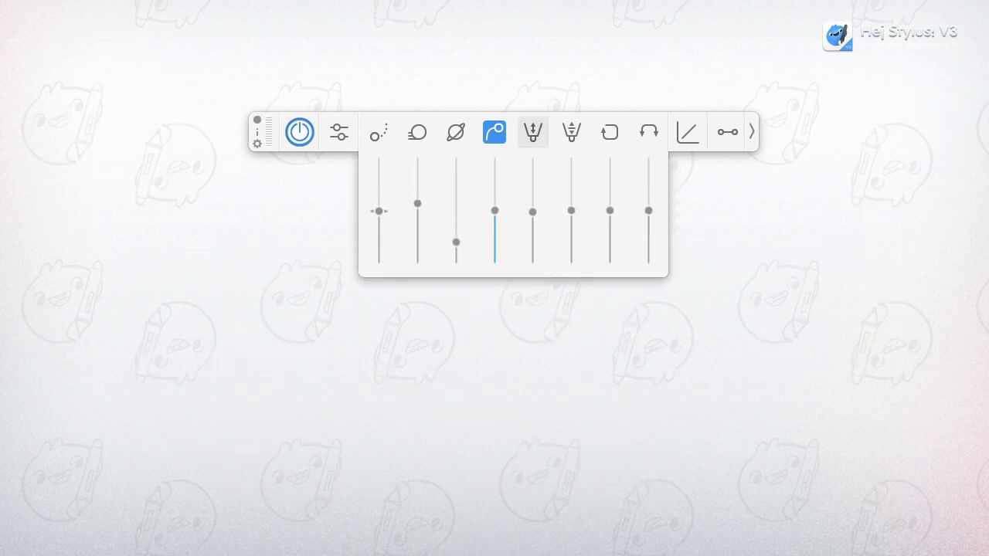
Enable the fifth effect and draw two thick crimson-to-black strokes, one at medium strength and the other at maximum.
click(533, 132)
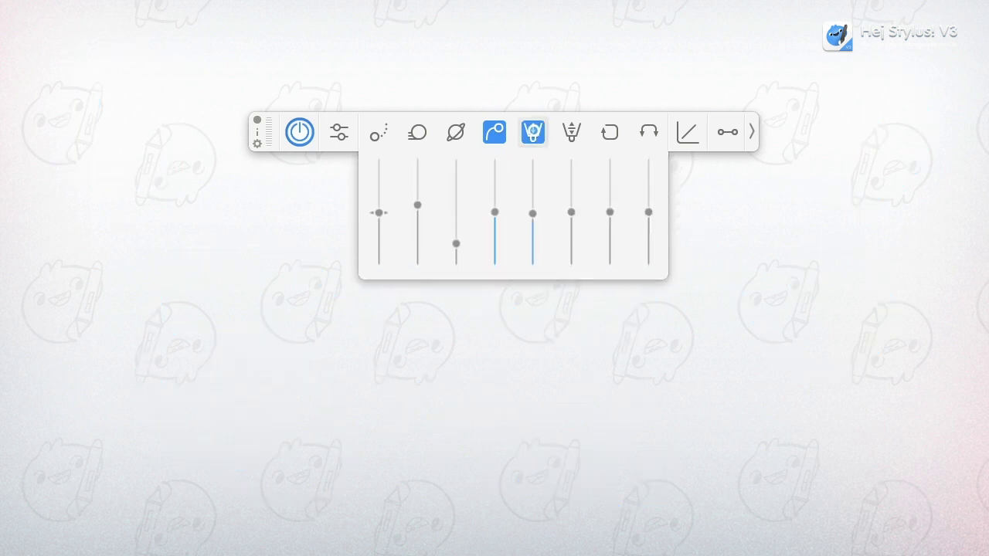
mouse_move(78, 270)
mouse_down()
mouse_move(177, 215)
mouse_move(103, 341)
mouse_move(267, 256)
mouse_move(172, 430)
mouse_move(244, 434)
mouse_up()
mouse_move(533, 133)
mouse_down()
mouse_move(533, 214)
mouse_move(535, 142)
mouse_up()
mouse_move(369, 224)
mouse_down()
mouse_move(452, 217)
mouse_move(321, 380)
mouse_move(350, 443)
mouse_move(545, 289)
mouse_move(475, 484)
mouse_move(503, 472)
mouse_up()
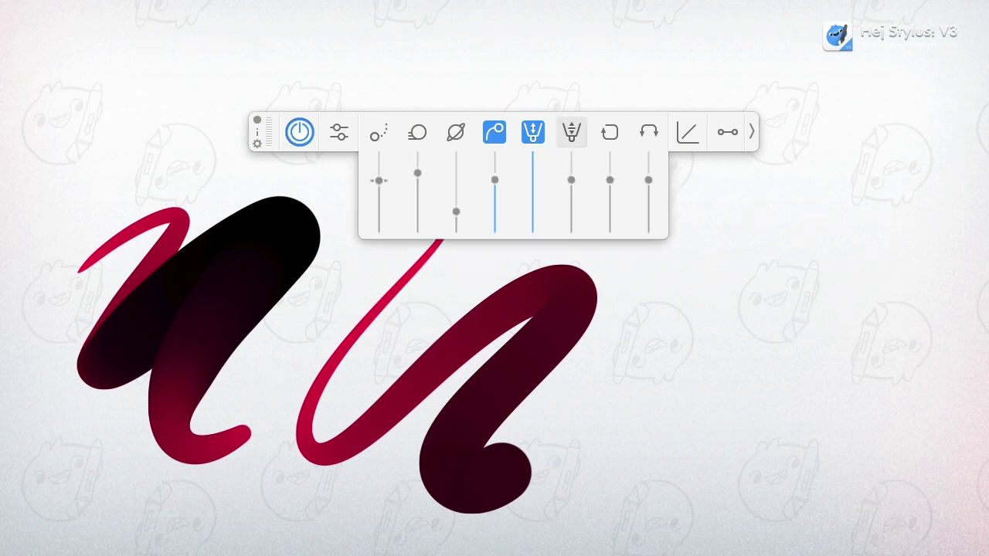
Switch from the fifth effect to the sixth at maximum strength and draw a third crimson-to-black stroke beside the others.
click(572, 133)
drag(572, 212, 574, 154)
click(533, 132)
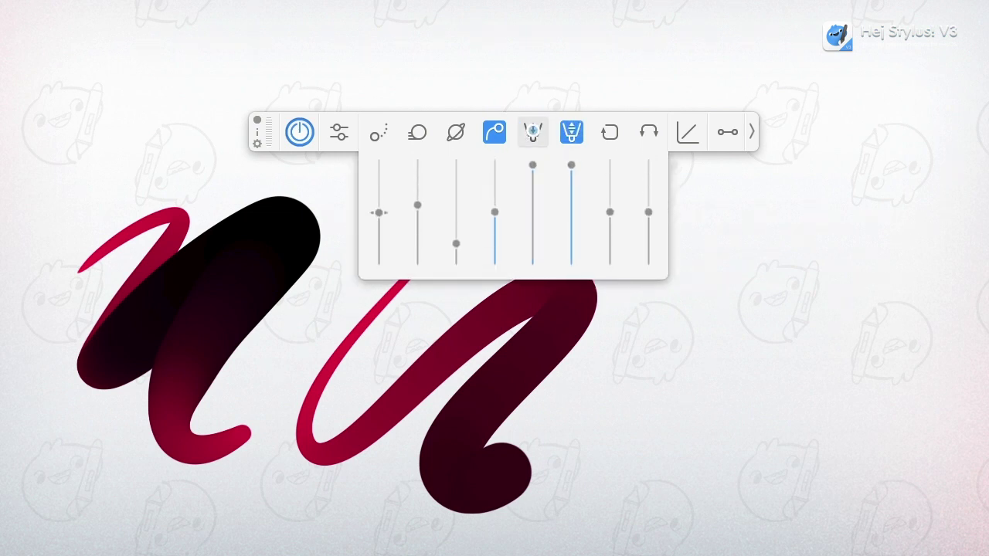
mouse_move(668, 214)
mouse_down()
mouse_move(769, 215)
mouse_move(659, 353)
mouse_move(706, 380)
mouse_move(885, 305)
mouse_up()
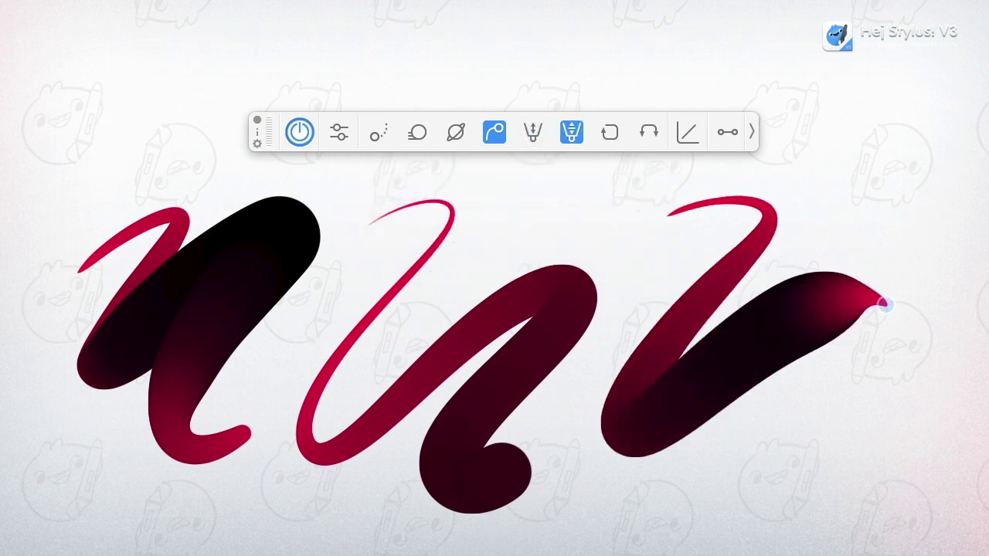
Draw two more freehand strokes across the lower part of the canvas.
mouse_move(982, 340)
mouse_down()
mouse_move(544, 399)
mouse_move(600, 445)
mouse_move(907, 374)
mouse_move(759, 274)
mouse_move(235, 451)
mouse_move(144, 537)
mouse_up()
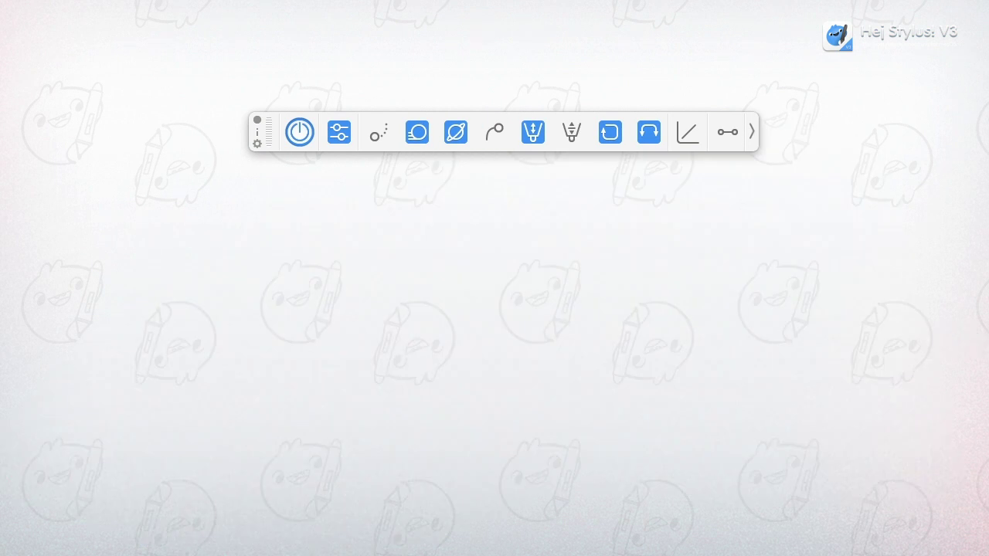
mouse_move(165, 409)
mouse_down()
mouse_move(291, 242)
mouse_move(280, 503)
mouse_move(440, 271)
mouse_move(870, 291)
mouse_move(895, 451)
mouse_move(493, 365)
mouse_move(268, 555)
mouse_up()
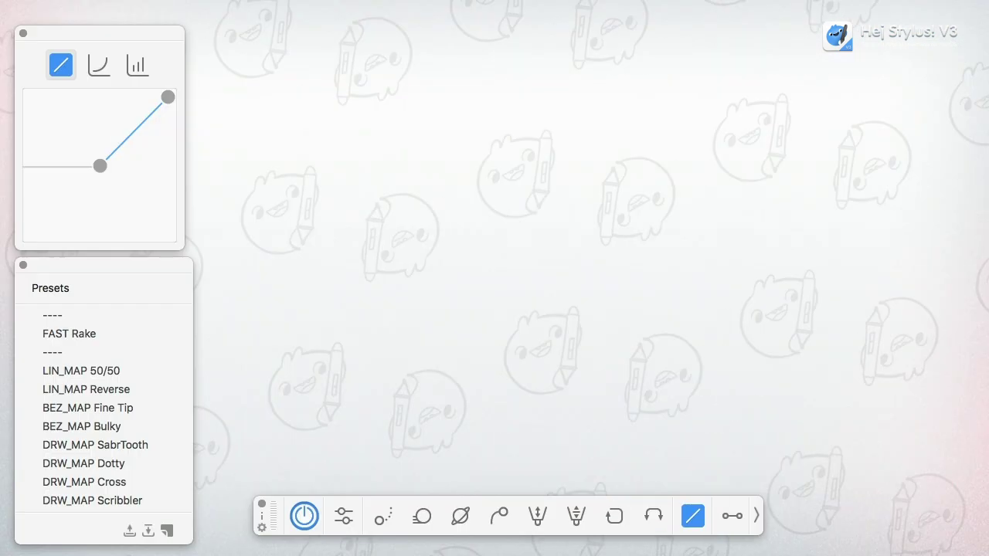
Draw a thick m-shaped blue squiggle with the linear pressure curve and another beside it with the LIN_MAP Reverse preset.
mouse_move(246, 100)
mouse_down()
mouse_move(259, 141)
mouse_move(377, 87)
mouse_move(421, 116)
mouse_up()
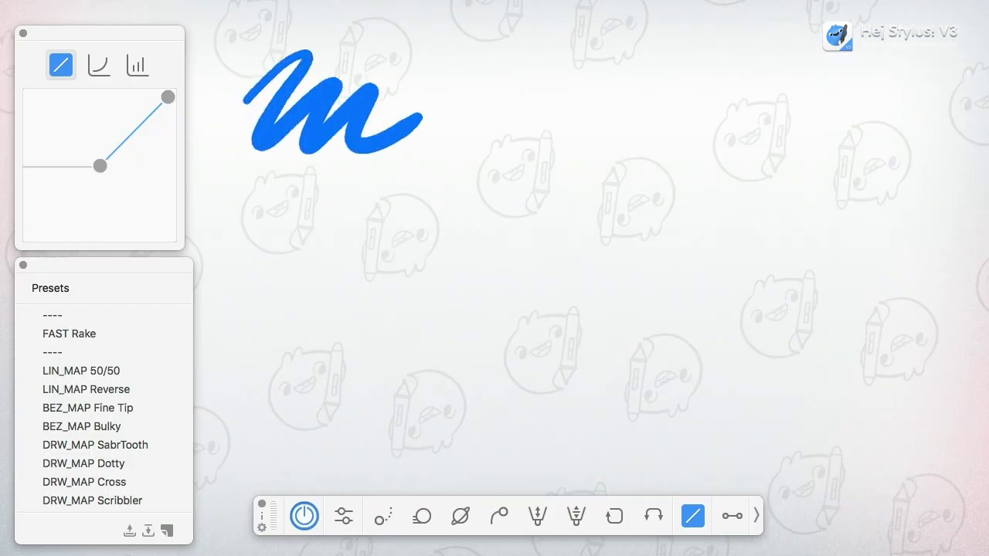
click(87, 390)
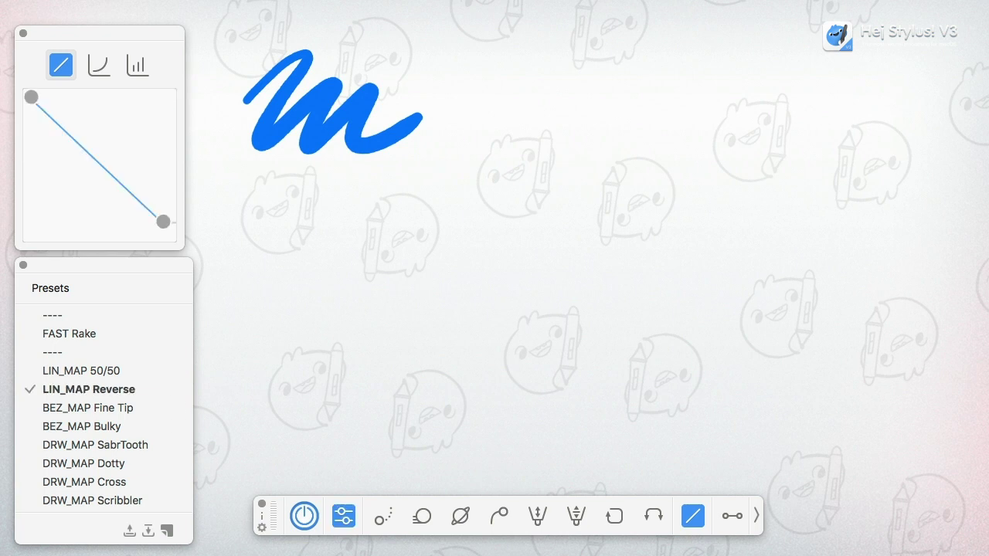
mouse_move(439, 72)
mouse_down()
mouse_move(511, 45)
mouse_move(533, 74)
mouse_move(545, 66)
mouse_move(634, 82)
mouse_up()
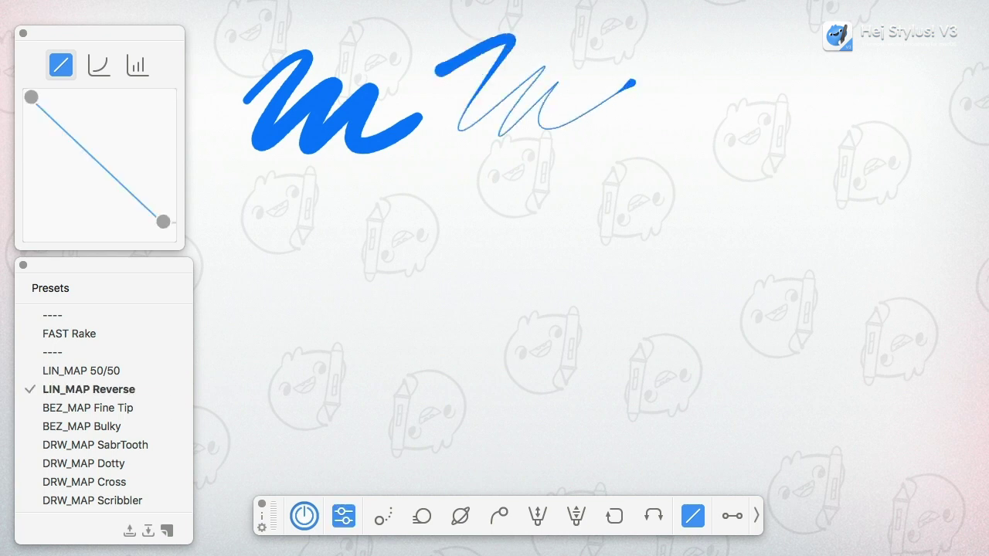
Draw two squiggles in a second row, one with the BEZ_MAP Fine Tip preset and one with BEZ_MAP Bulky.
click(88, 408)
mouse_move(234, 236)
mouse_down()
mouse_move(298, 186)
mouse_move(270, 258)
mouse_move(334, 199)
mouse_move(372, 199)
mouse_move(367, 275)
mouse_up()
click(82, 427)
mouse_move(435, 216)
mouse_down()
mouse_move(489, 176)
mouse_move(575, 185)
mouse_move(599, 259)
mouse_move(681, 253)
mouse_up()
Draw squiggles with the DRW_MAP SabrTooth and DRW_MAP Dotty presets, and a large spiral with DRW_MAP Cross.
click(95, 445)
mouse_move(240, 349)
mouse_down()
mouse_move(257, 334)
mouse_move(269, 361)
mouse_move(325, 343)
mouse_move(336, 368)
mouse_move(371, 332)
mouse_move(380, 405)
mouse_up()
click(83, 464)
mouse_move(427, 336)
mouse_down()
mouse_move(462, 309)
mouse_move(524, 336)
mouse_move(599, 391)
mouse_up()
click(87, 482)
mouse_move(706, 106)
mouse_down()
mouse_move(897, 128)
mouse_move(773, 122)
mouse_move(761, 163)
mouse_up()
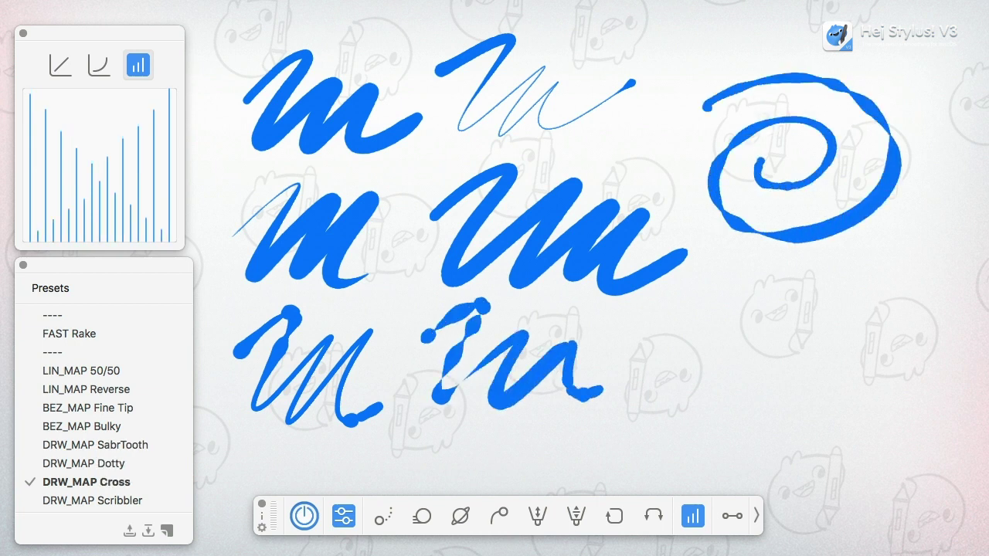
Apply the DRW_MAP Scribbler preset and draw five diagonal strokes below the spiral plus one more stroke to their right.
click(96, 500)
drag(779, 275, 632, 424)
drag(788, 292, 674, 419)
drag(792, 308, 703, 407)
drag(788, 330, 728, 404)
drag(790, 357, 755, 407)
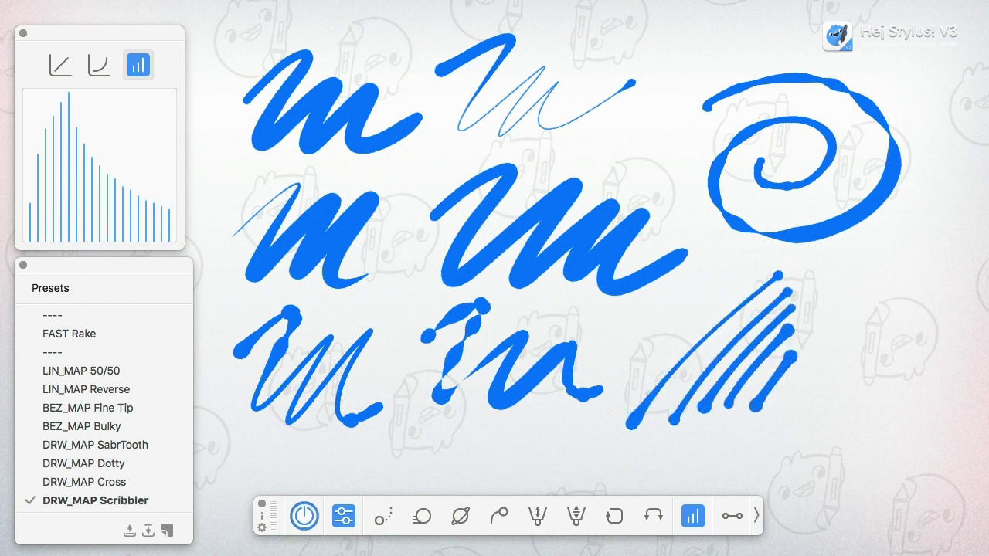
mouse_move(838, 292)
mouse_down()
mouse_move(833, 408)
mouse_move(942, 383)
mouse_up()
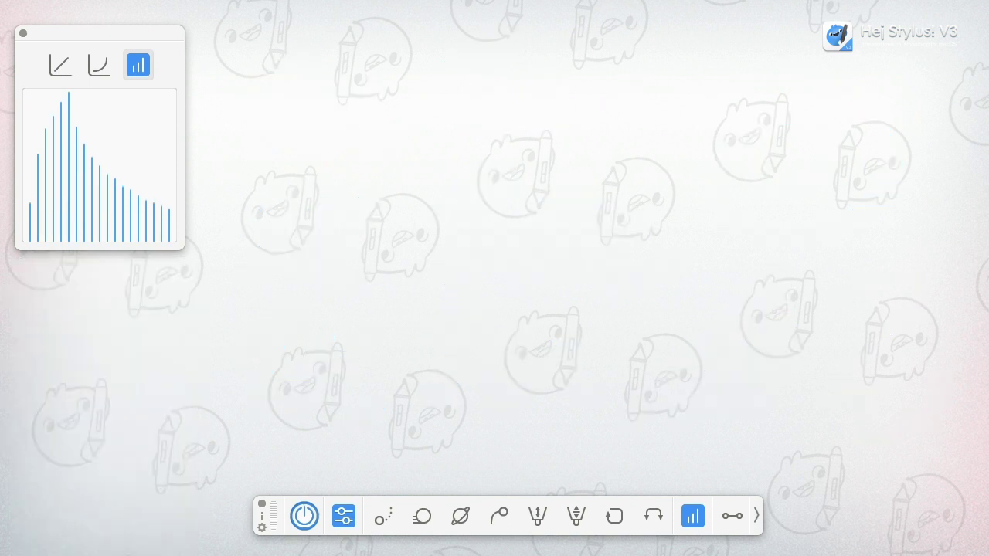